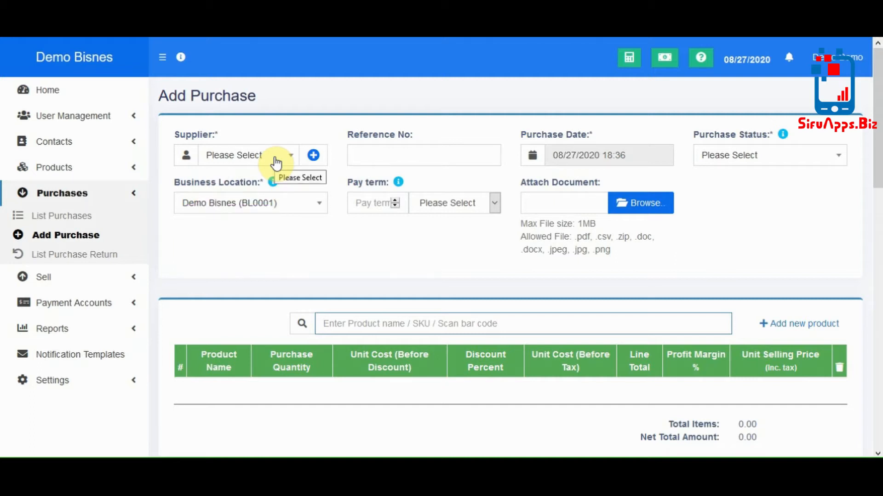
Search the suppliers for "a" and select the contact belonging to Ijabah Energy SDN BHD
click(276, 163)
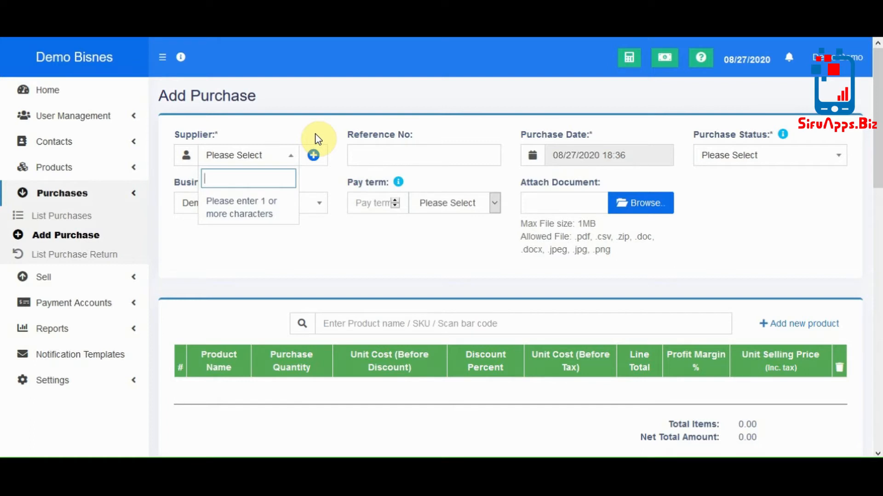
text(a)
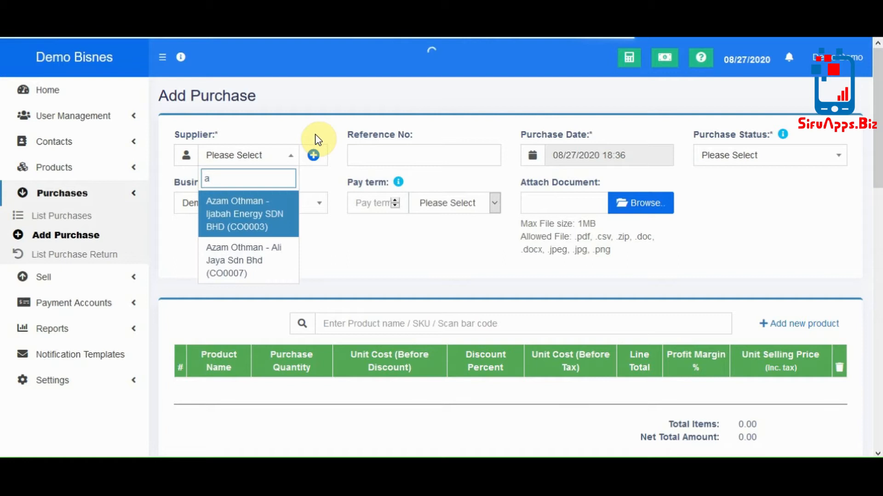
click(237, 227)
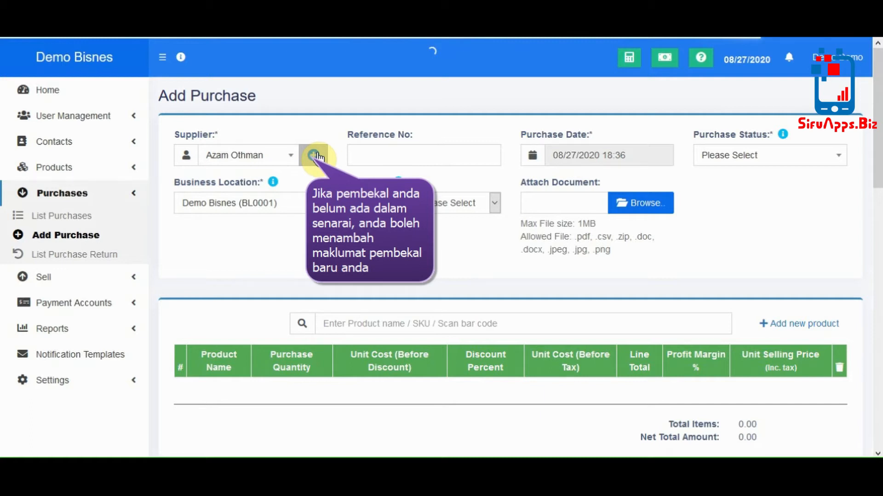
Open the form for adding a new supplier contact, review its fields and close it without saving
click(315, 155)
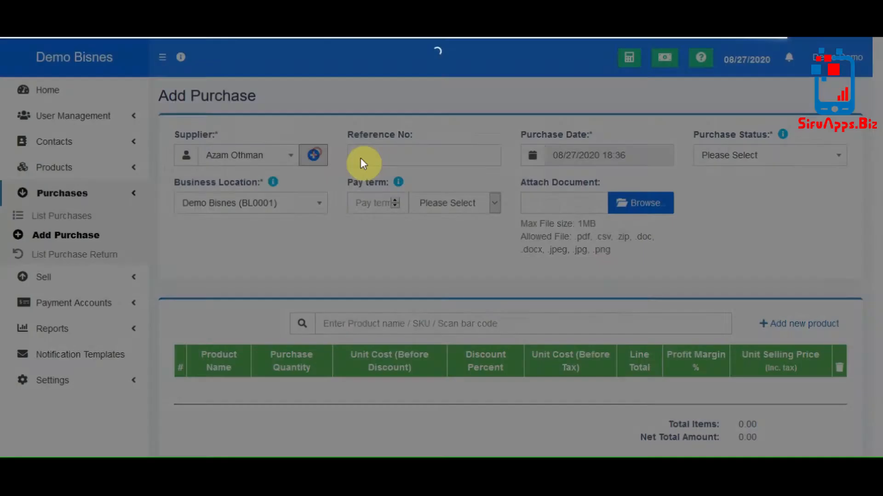
scroll(737, 142, down, 5)
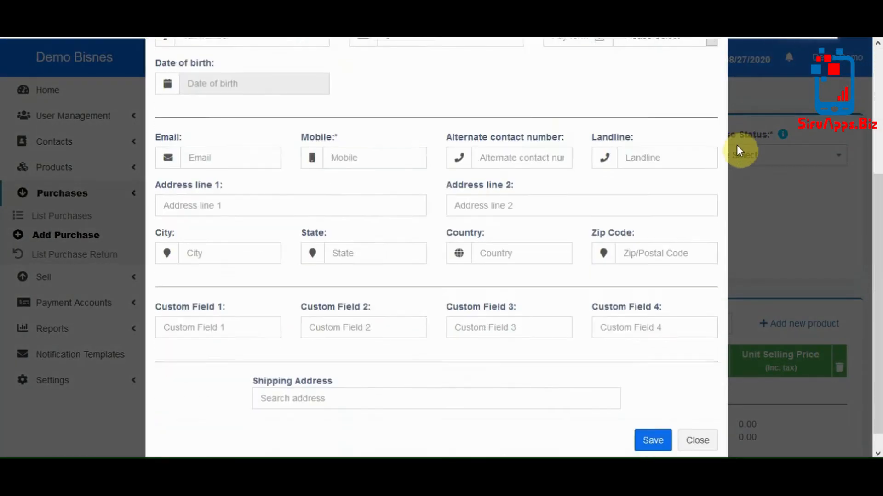
scroll(737, 145, up, 5)
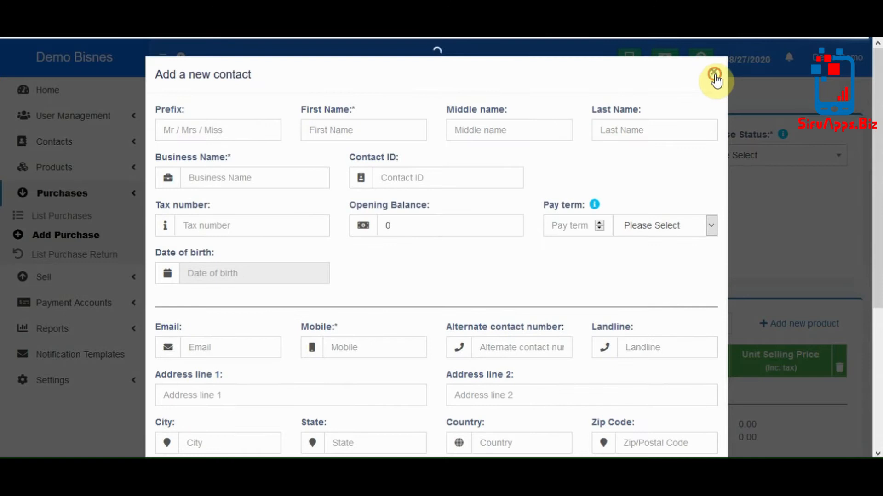
click(714, 75)
Leave the reference number blank and set the purchase status to Ordered
click(400, 158)
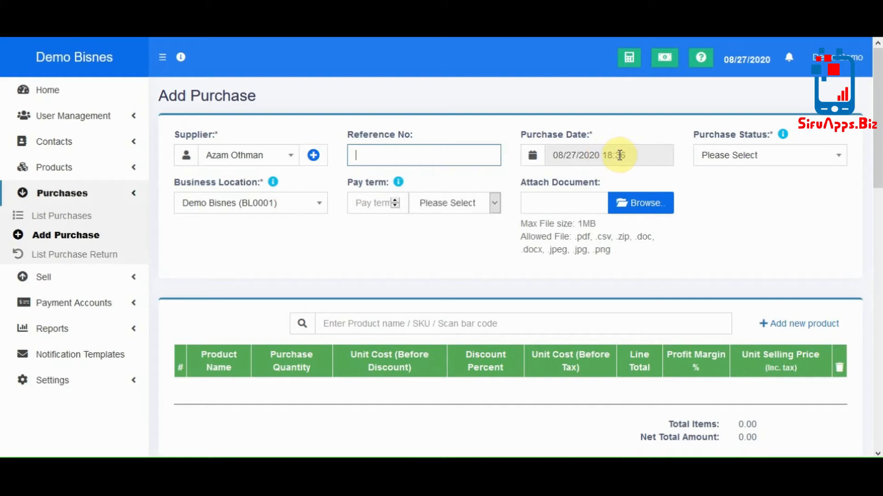
click(758, 158)
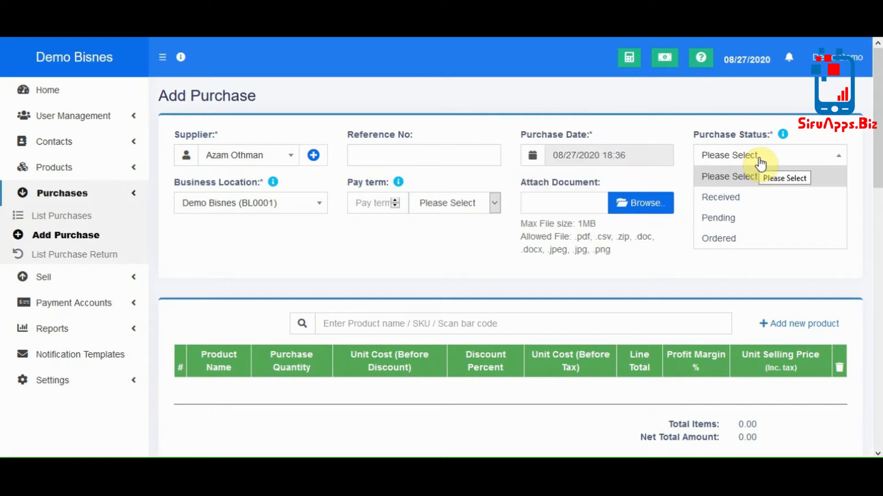
click(734, 240)
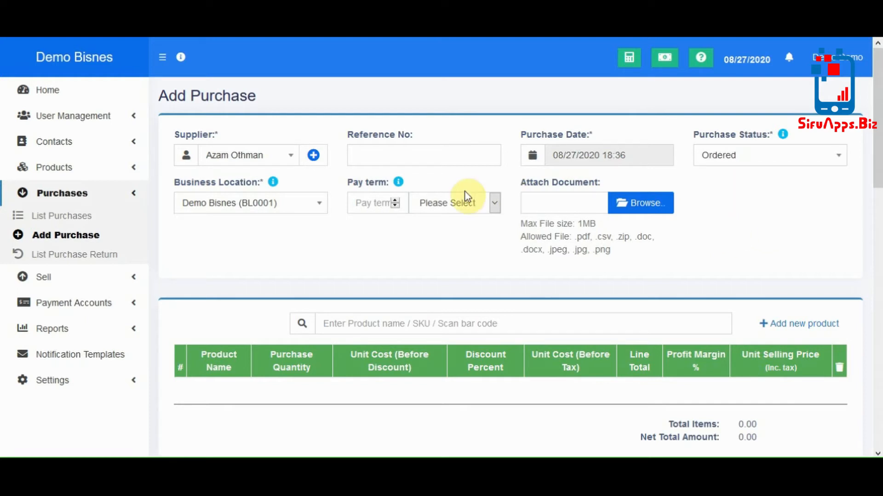
scroll(339, 210, down, 2)
scroll(322, 209, up, 2)
click(495, 203)
click(496, 206)
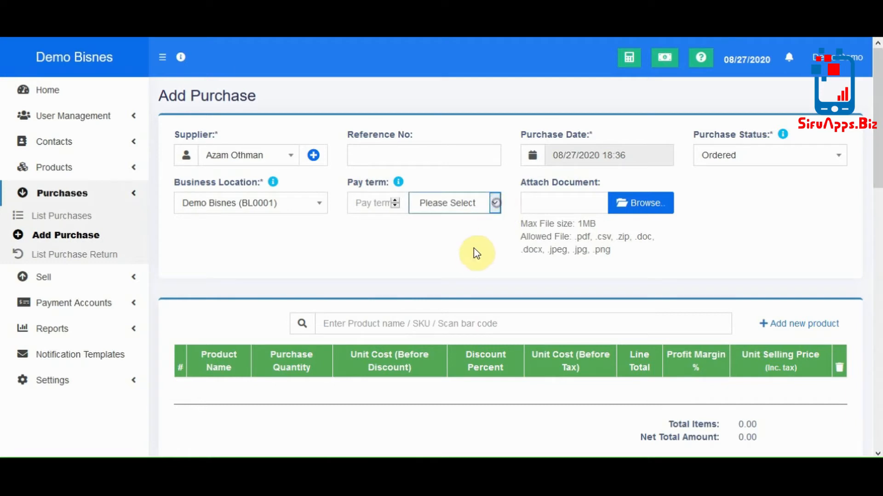
Search the products for "hel" and add Helmet Shoei Yamaha Factory TYR V8 in all its colours to the purchase
scroll(635, 150, down, 2)
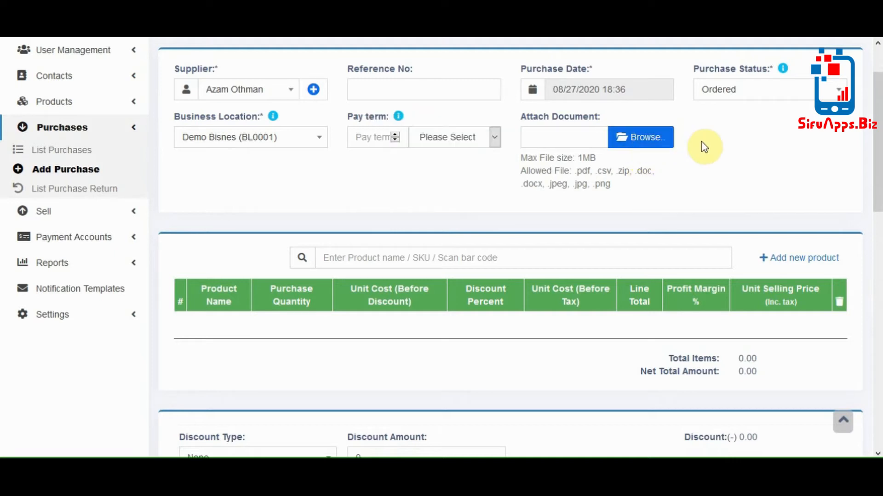
scroll(662, 162, down, 2)
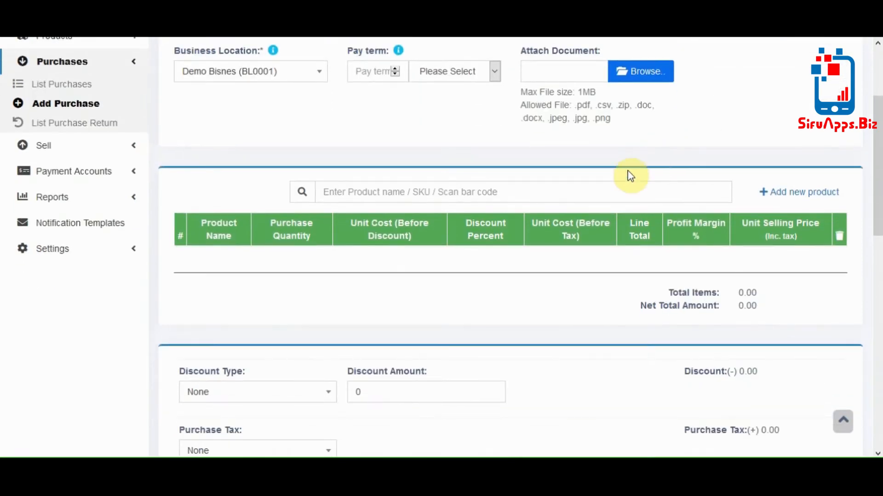
scroll(541, 182, down, 1)
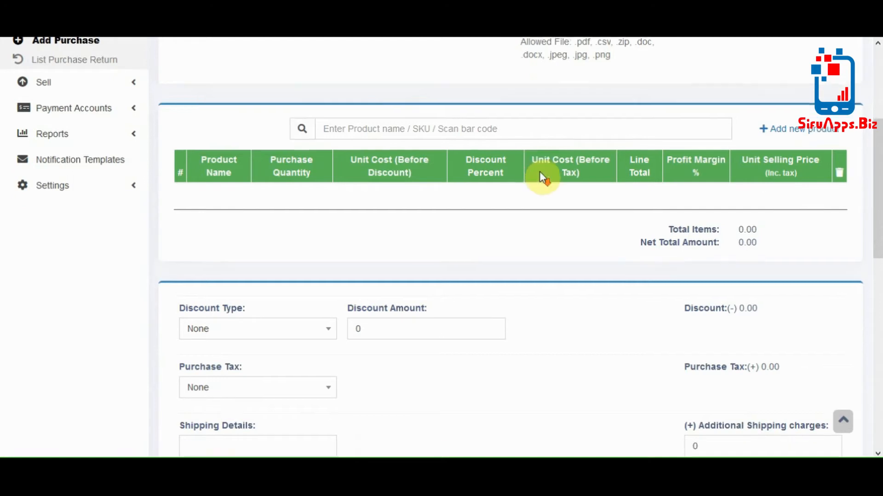
scroll(540, 178, up, 2)
click(460, 193)
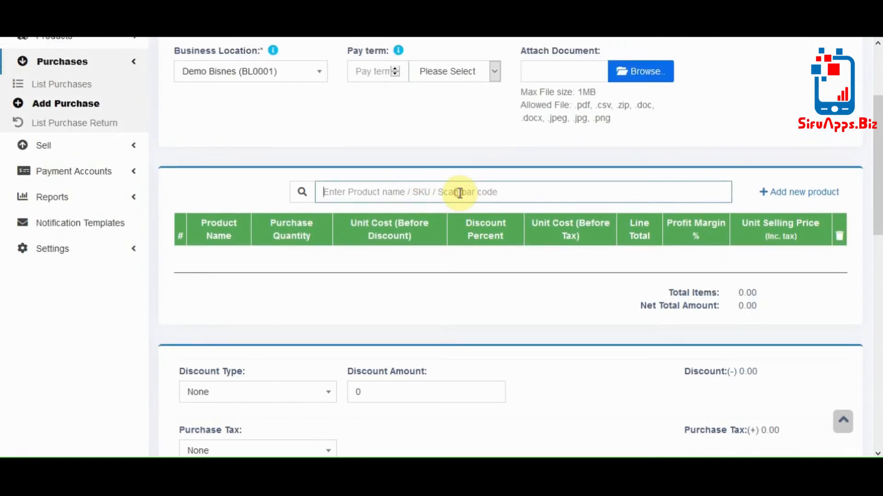
text(hel)
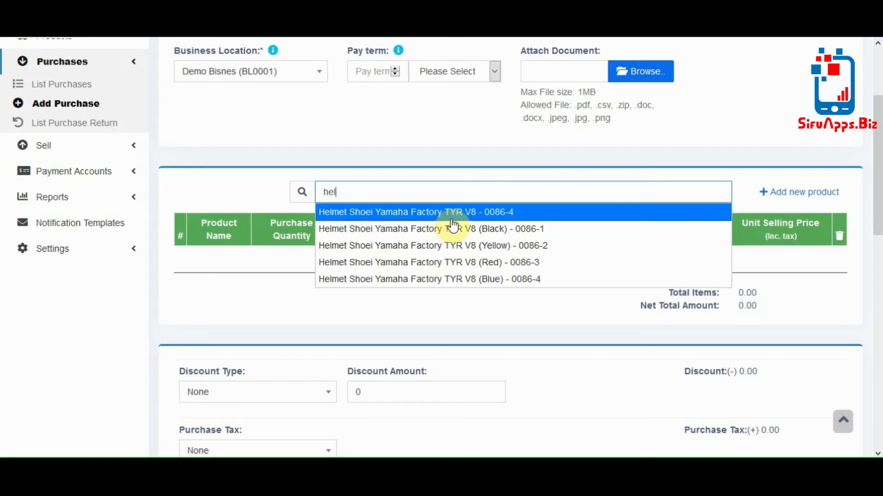
click(453, 213)
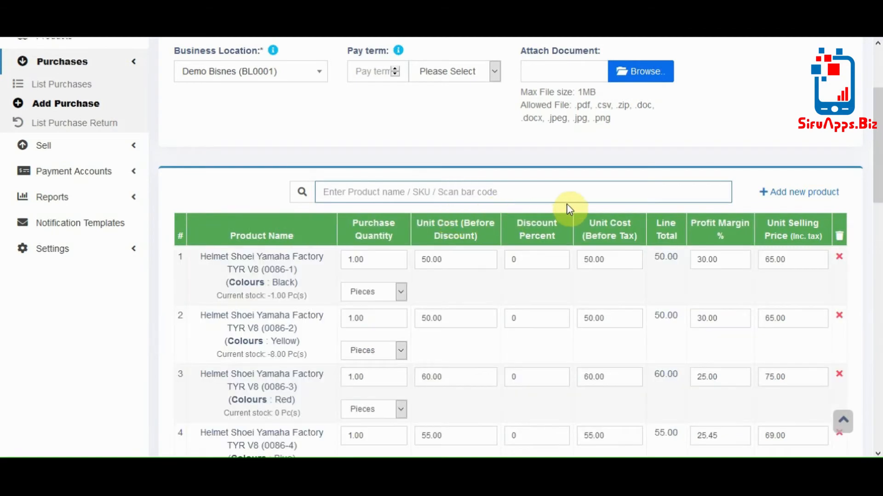
Set the purchase quantity of the black and yellow helmets to 10 each
scroll(563, 203, down, 1)
click(391, 196)
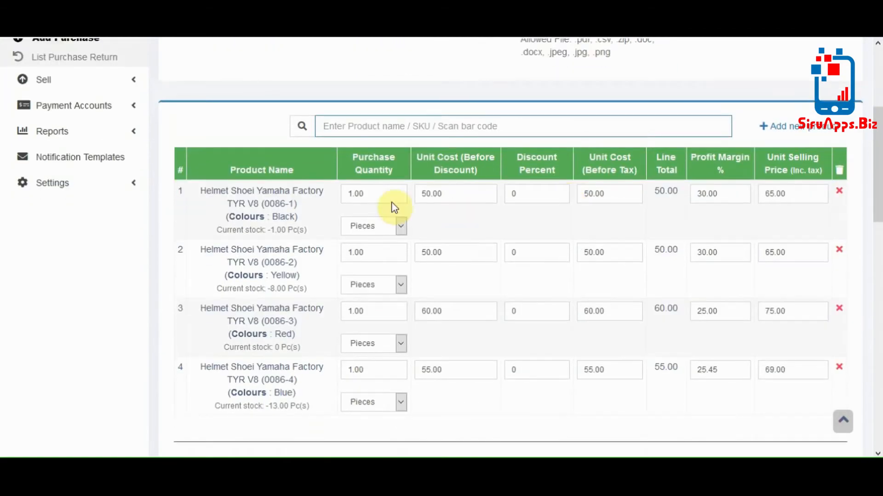
double_click(355, 197)
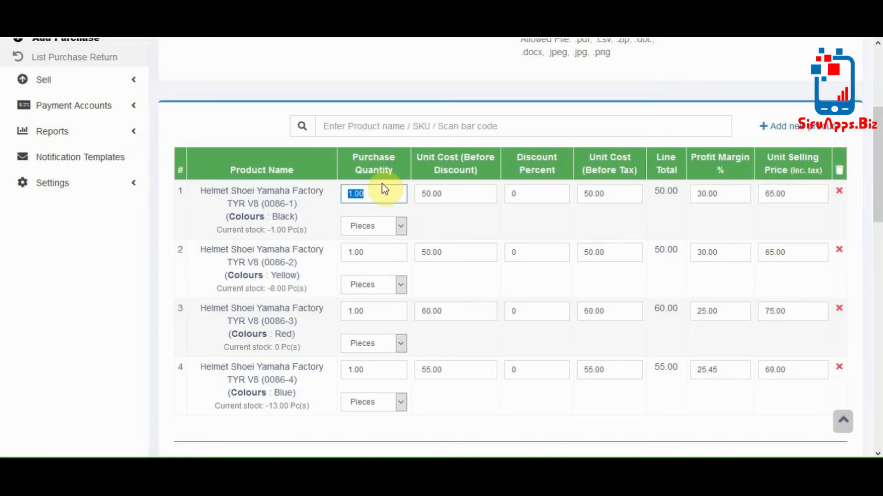
text(10)
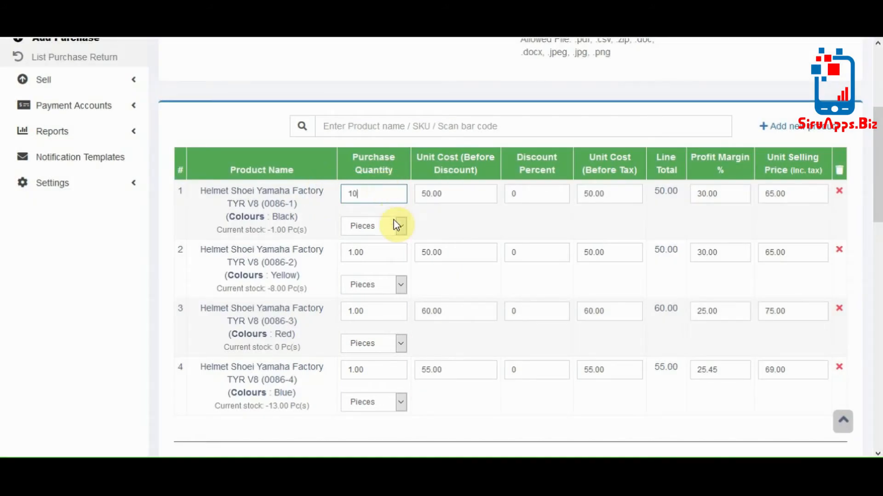
double_click(371, 256)
text(10)
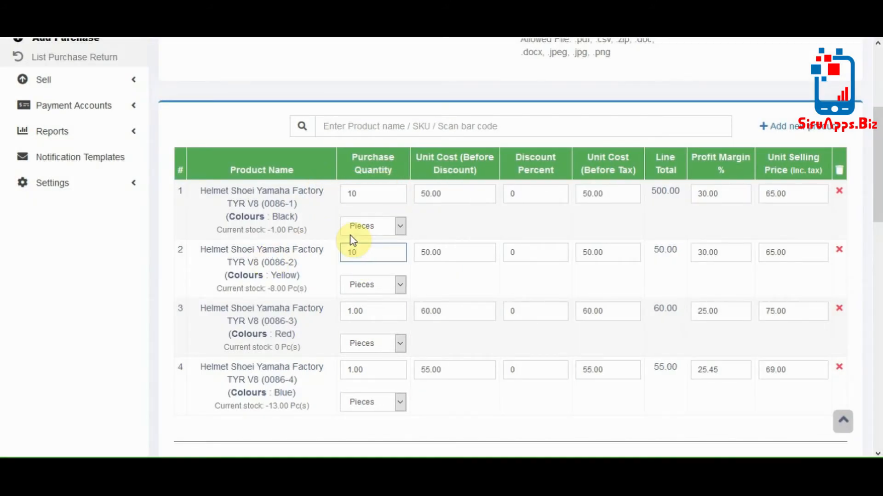
Set the purchase quantity of the red and blue helmets to 15 each
double_click(365, 312)
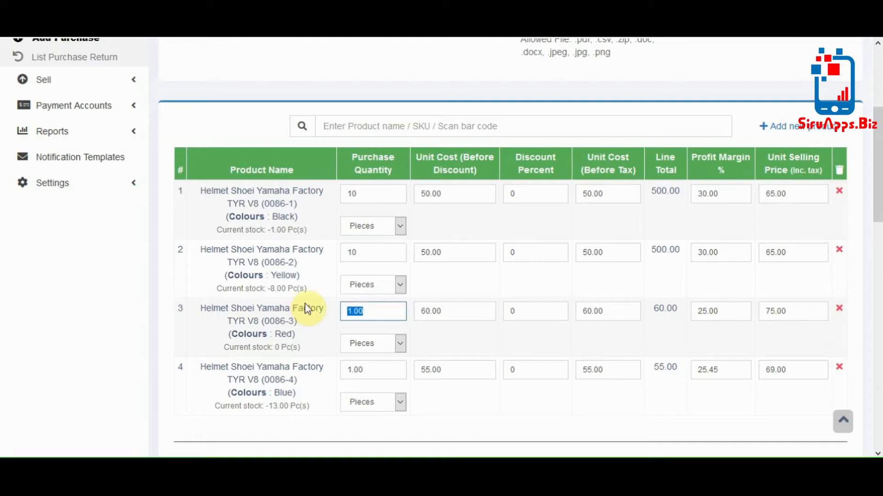
text(15)
double_click(375, 371)
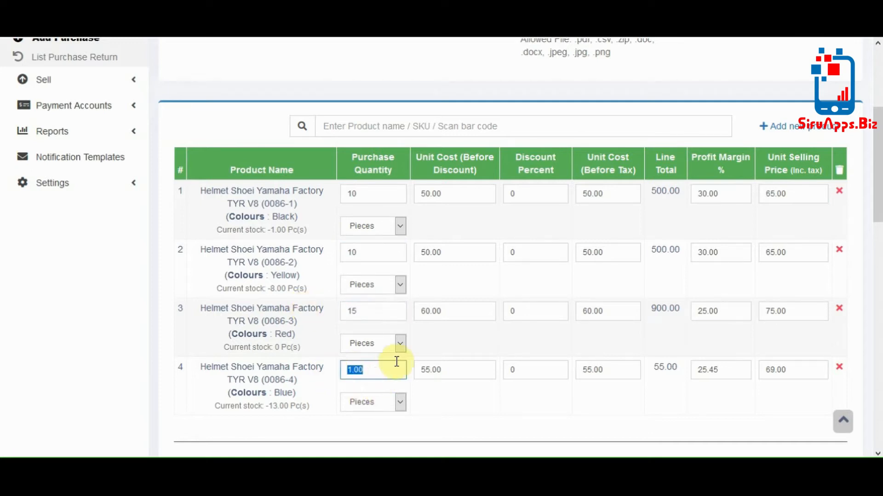
text(15)
click(555, 153)
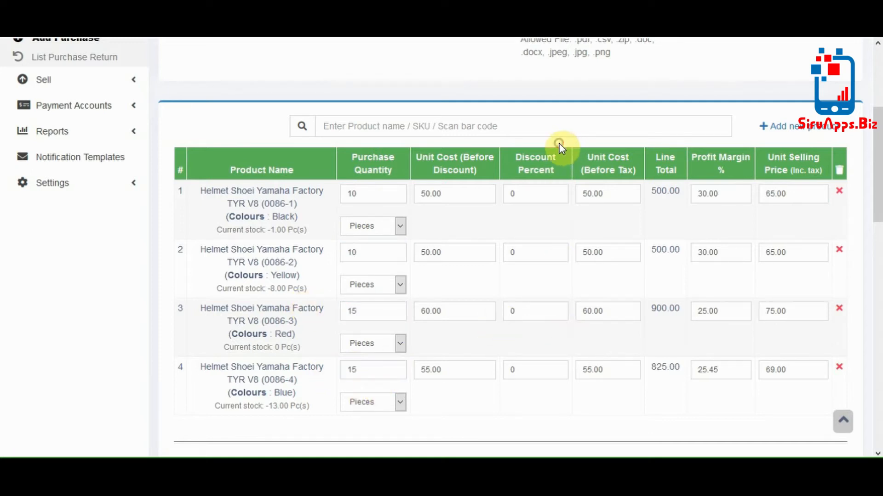
Review the helmet lines' costs, margins and totals, and the available discount type and purchase tax options
scroll(506, 180, down, 2)
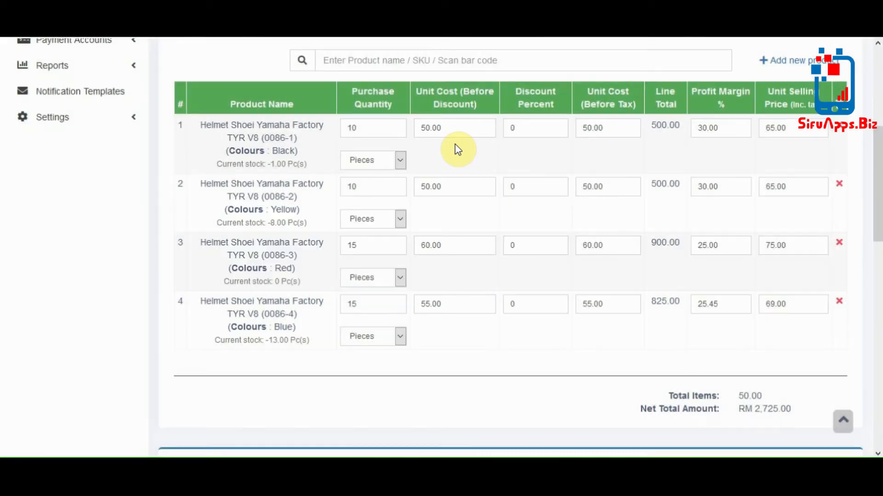
scroll(474, 165, up, 2)
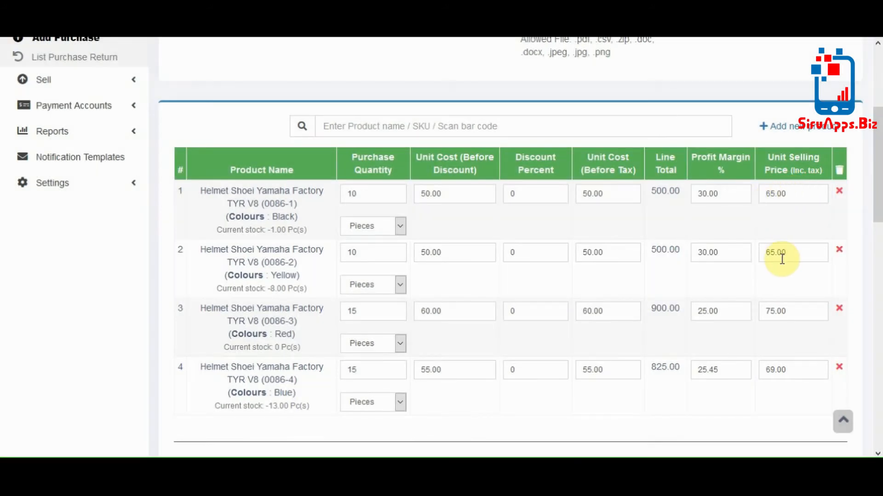
scroll(784, 264, down, 1)
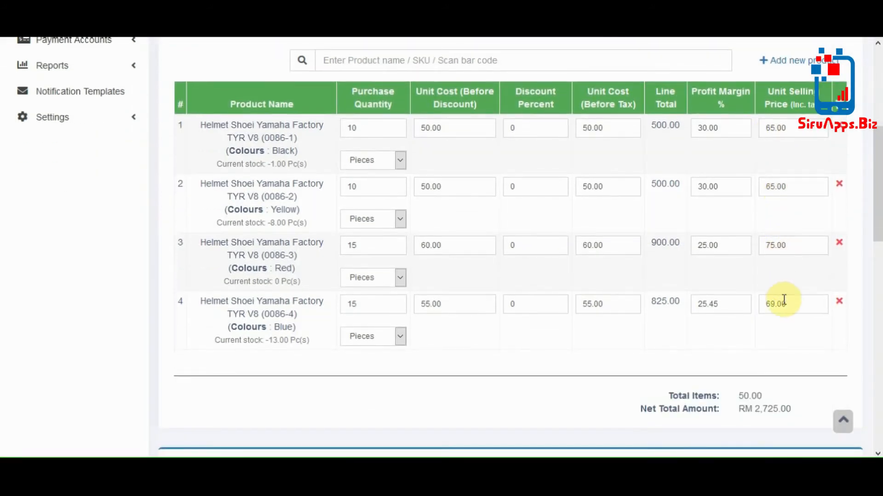
scroll(782, 280, down, 3)
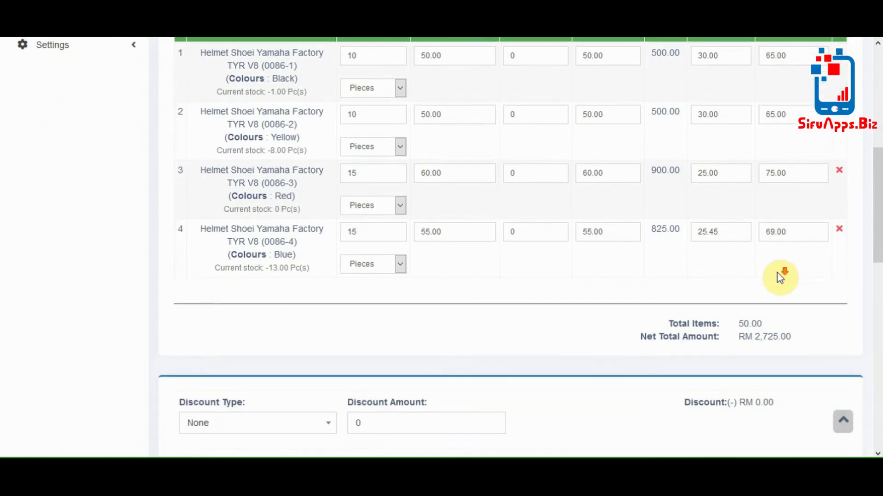
scroll(584, 223, down, 1)
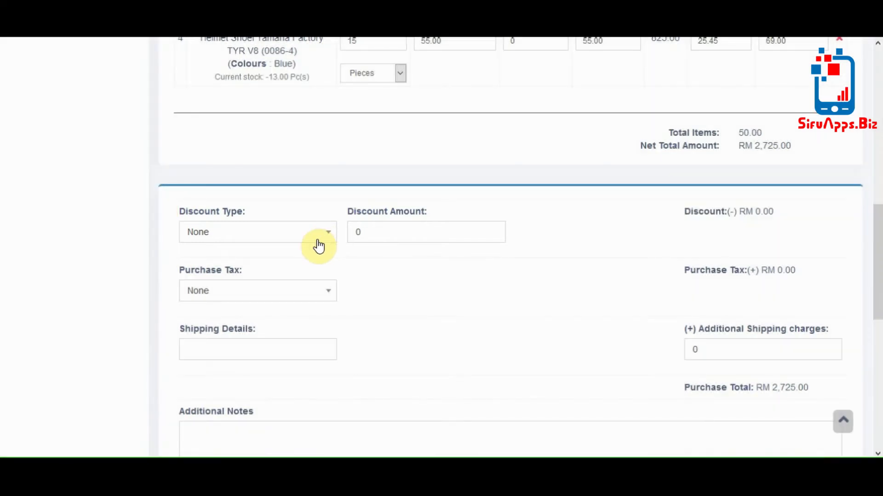
click(316, 243)
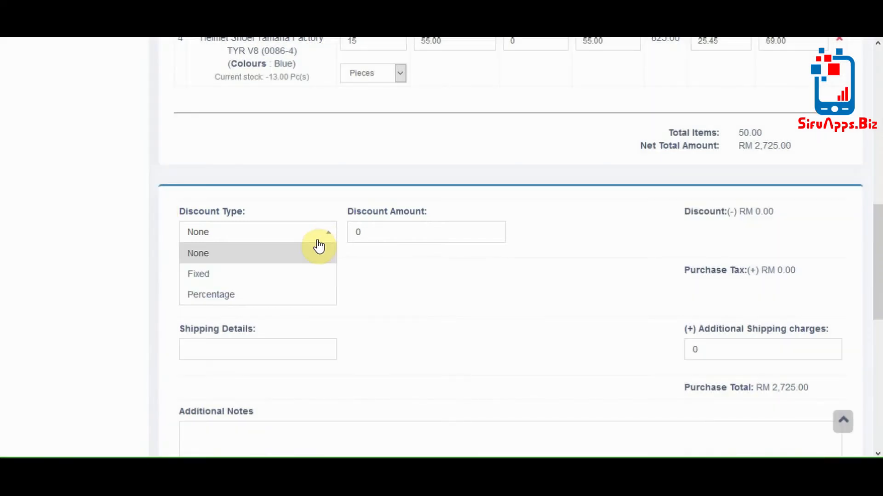
click(317, 243)
scroll(453, 240, down, 2)
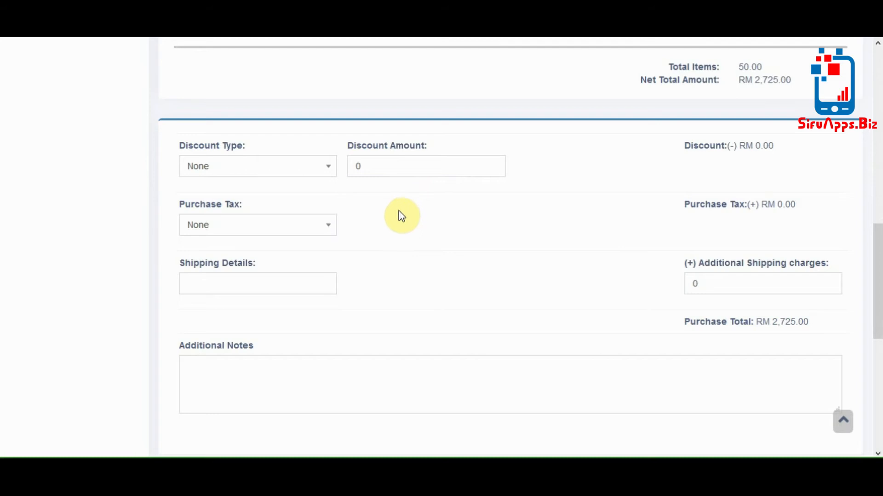
click(327, 232)
click(327, 232)
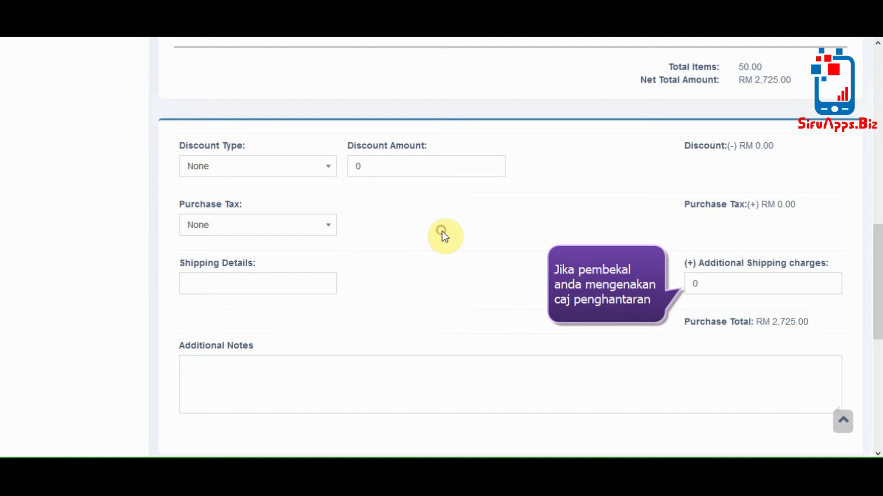
Set the additional shipping charges of the purchase to 20
scroll(457, 241, down, 2)
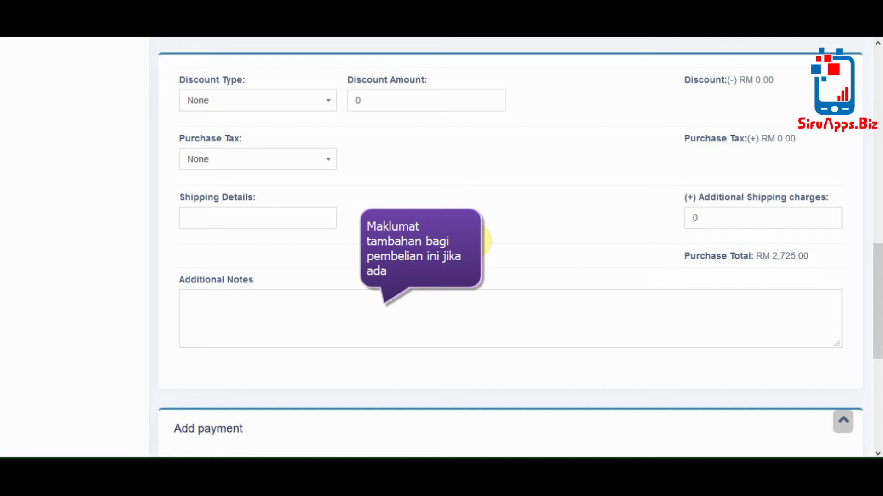
click(709, 218)
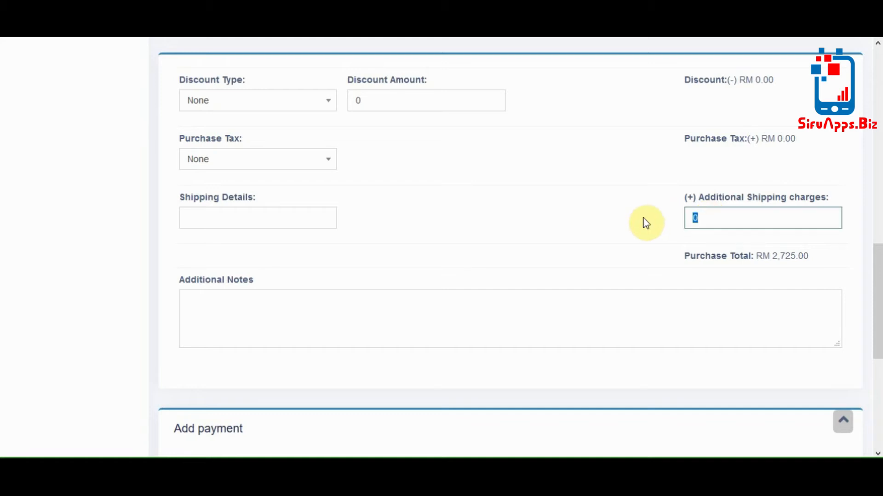
text(20)
click(588, 230)
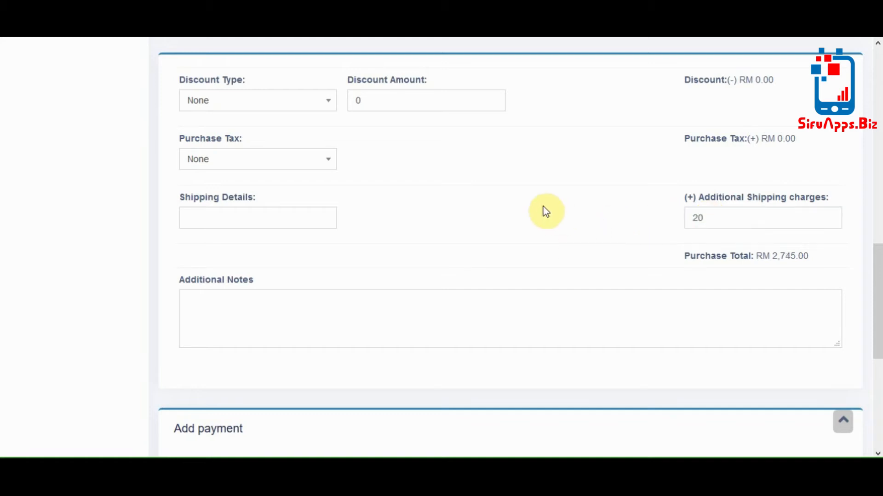
Enter a payment amount of 1000 for the helmet purchase
scroll(546, 211, down, 1)
scroll(546, 212, down, 4)
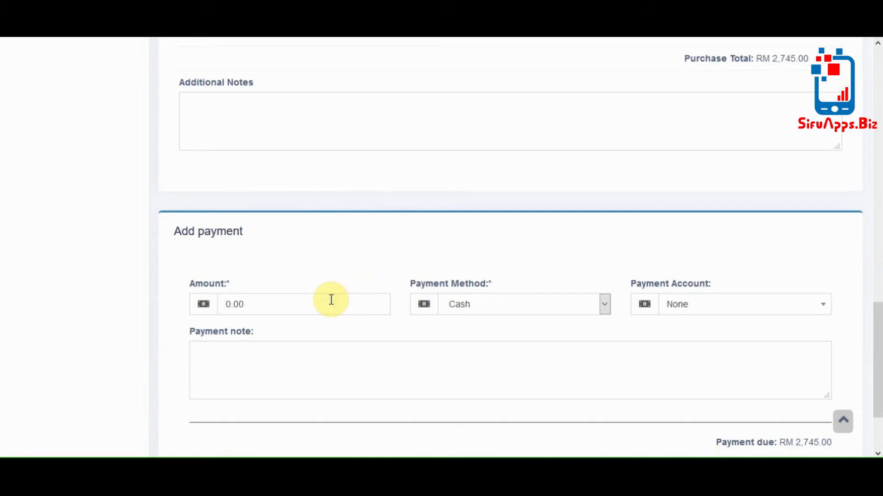
scroll(335, 300, up, 1)
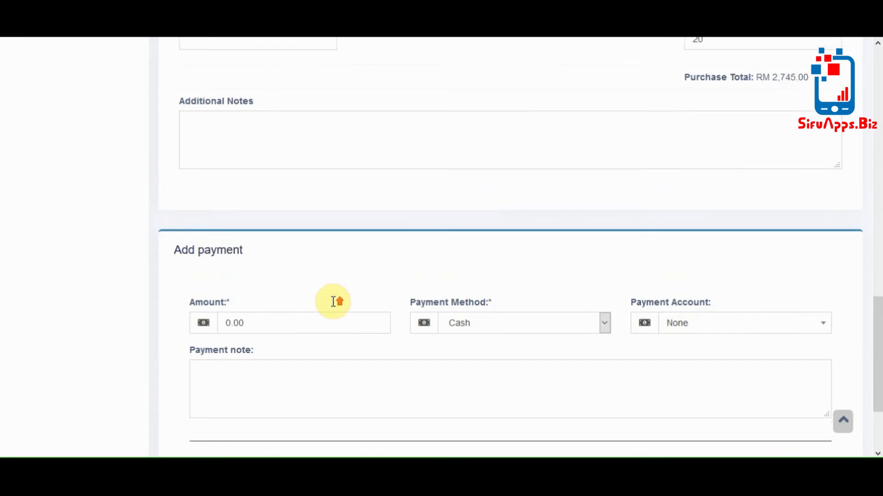
scroll(335, 305, down, 1)
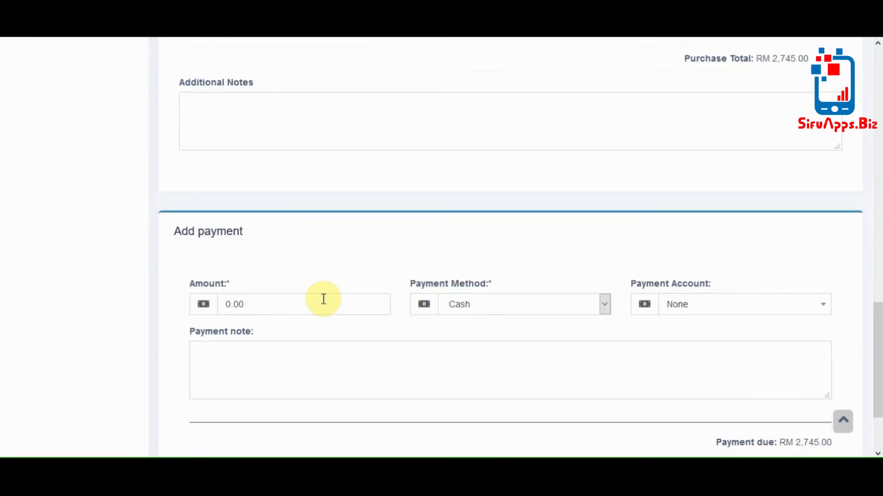
click(322, 299)
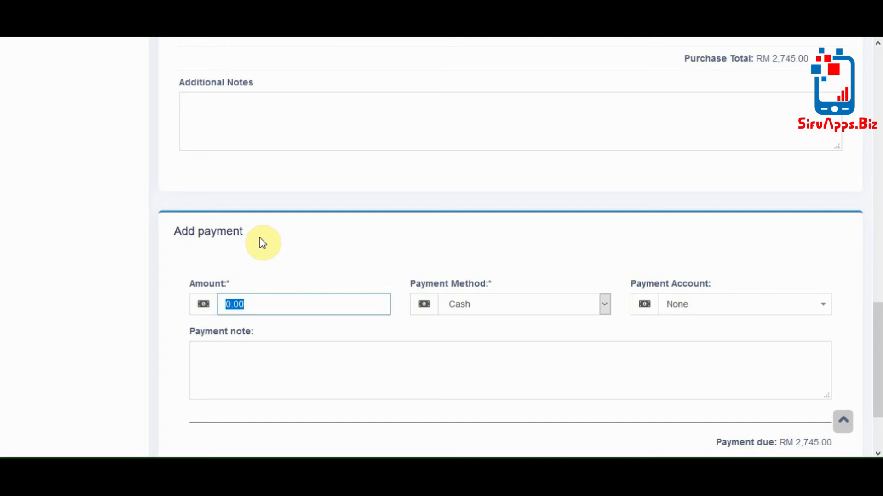
text(1000)
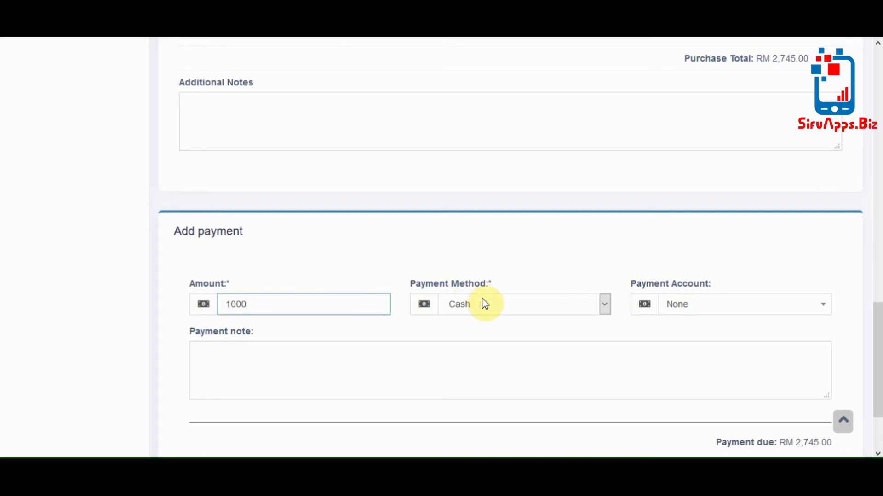
Set the payment method to Bank Transfer with Maybank as the payment account, and save the purchase
click(485, 305)
click(479, 372)
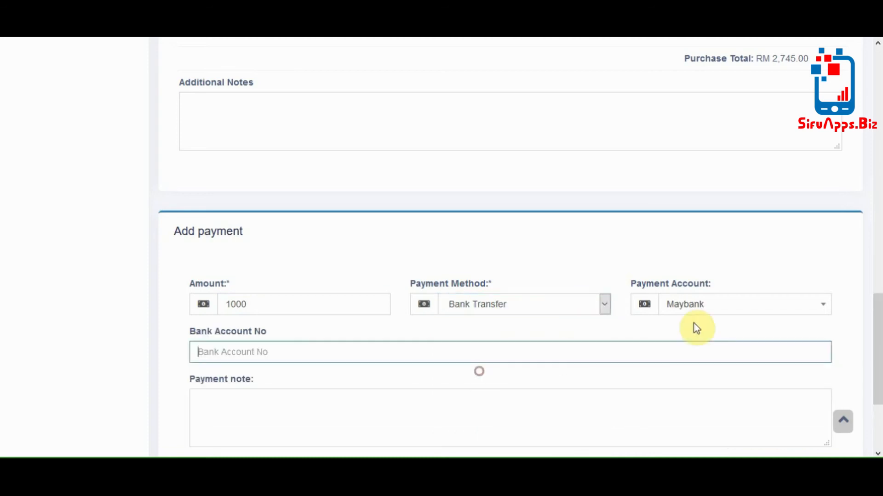
click(713, 307)
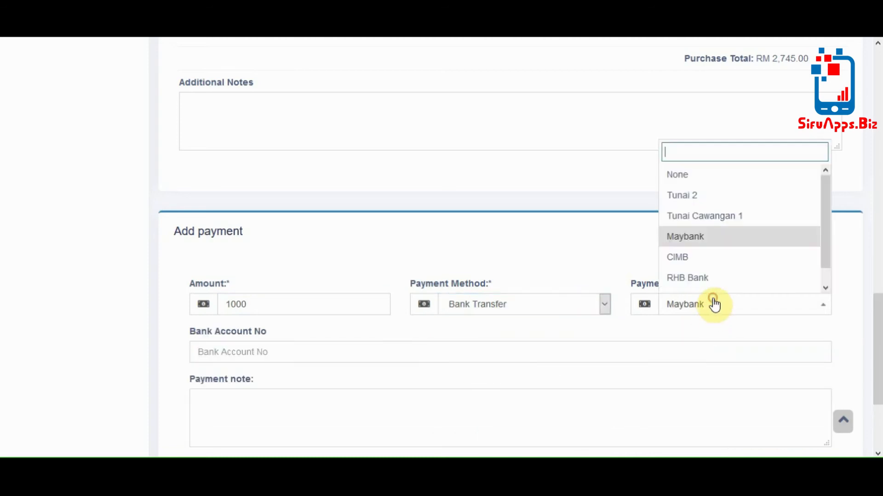
click(710, 239)
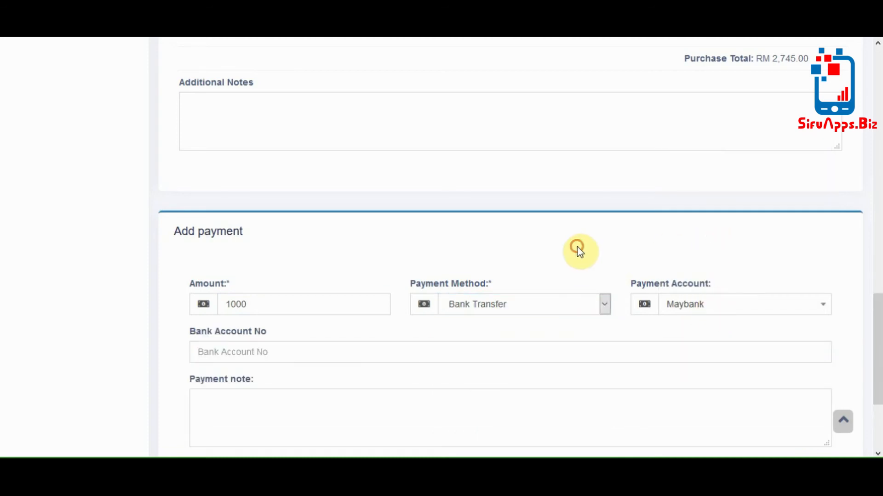
scroll(633, 215, down, 1)
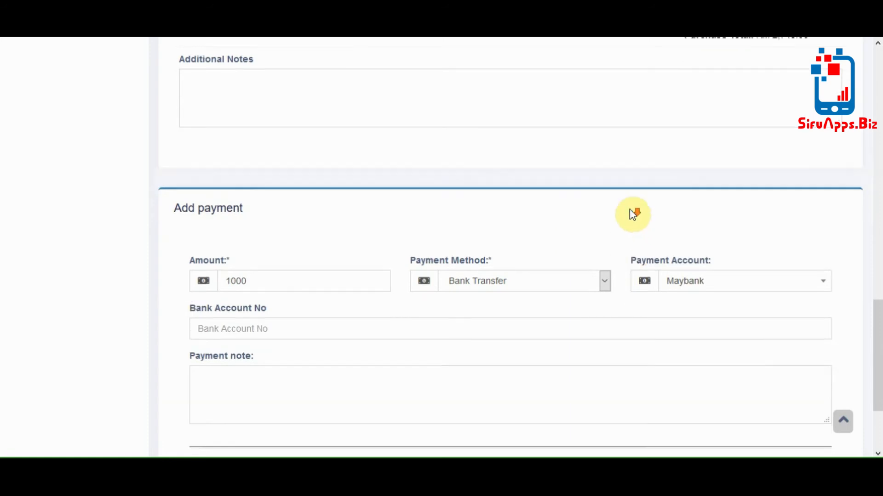
scroll(633, 215, down, 3)
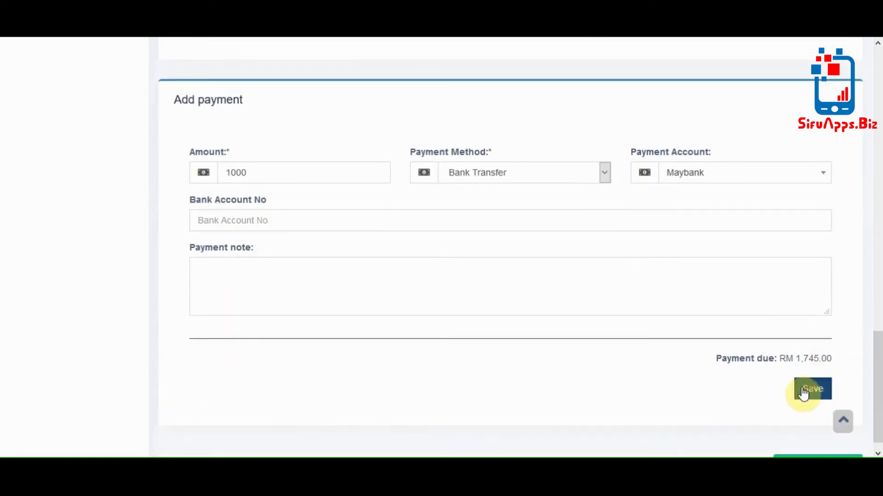
click(803, 393)
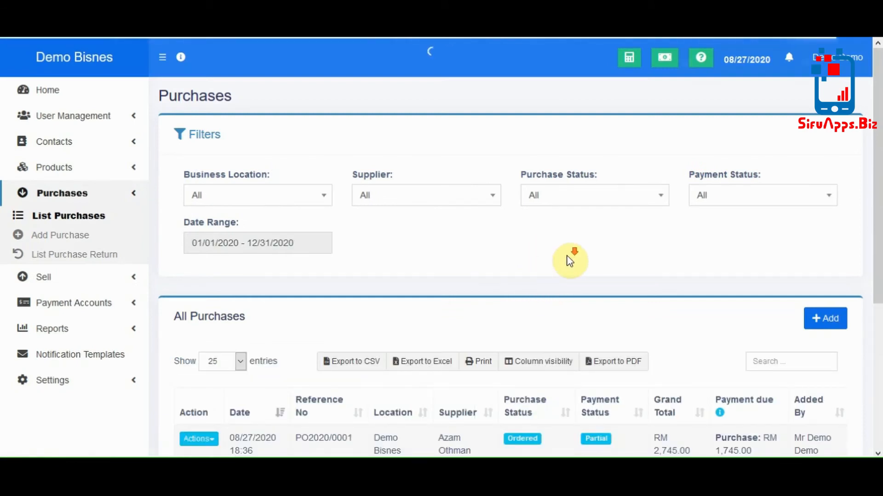
Update the purchase status of the saved helmet purchase to Received
scroll(570, 261, down, 3)
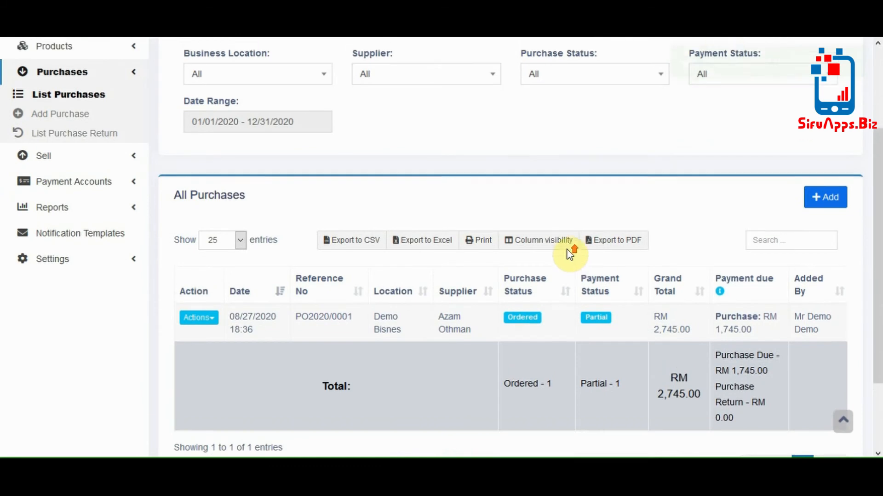
scroll(570, 254, up, 1)
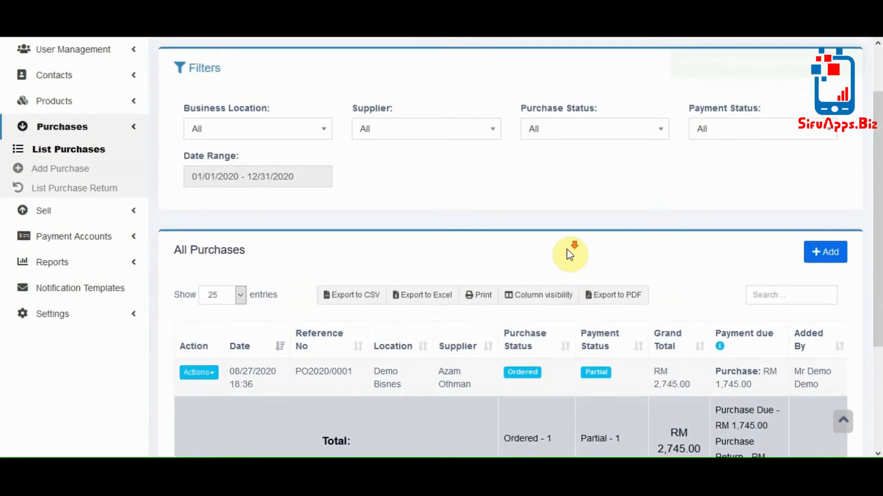
scroll(570, 254, down, 1)
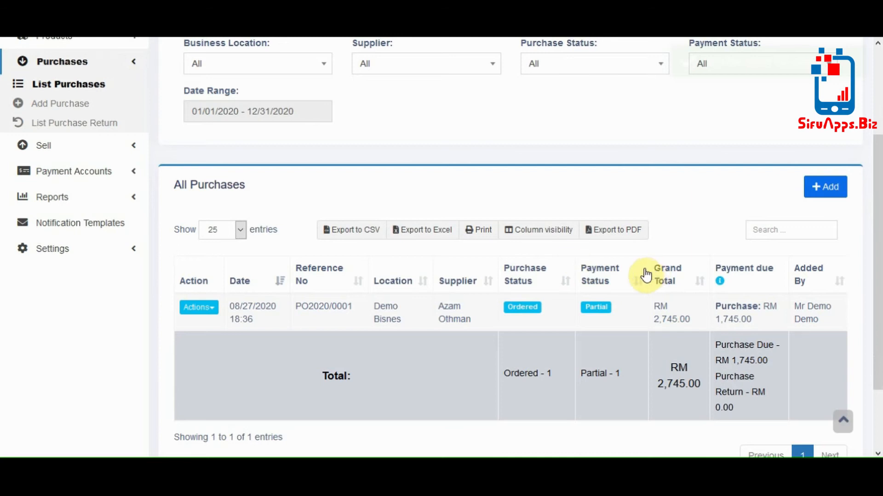
click(536, 309)
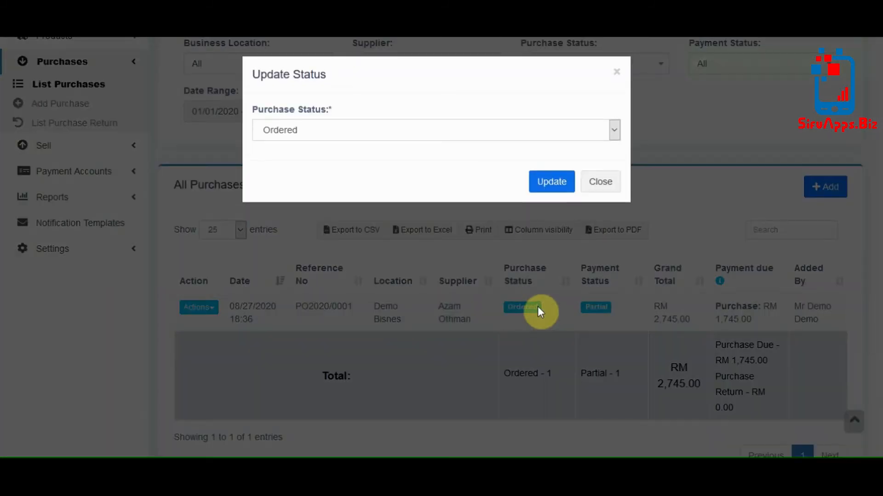
click(366, 126)
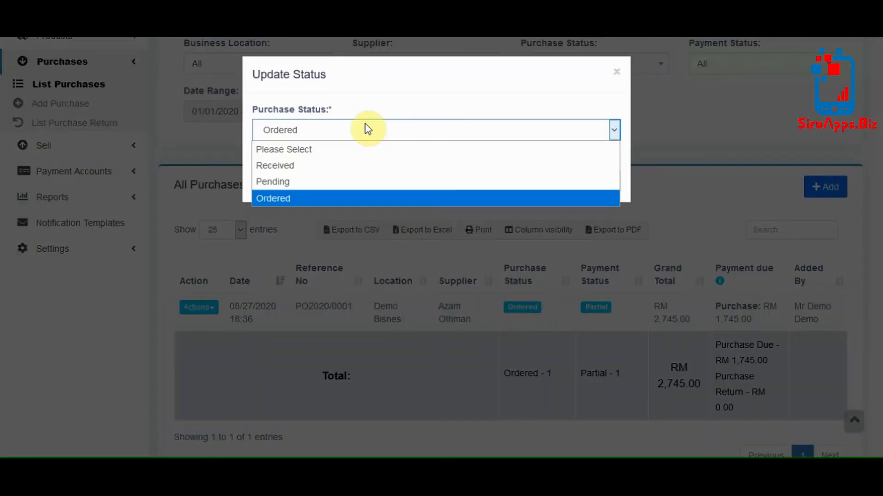
click(352, 173)
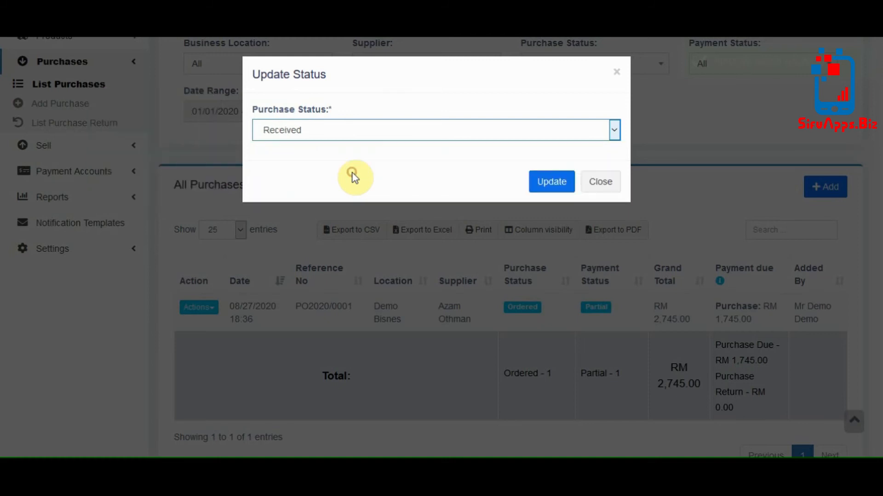
click(547, 186)
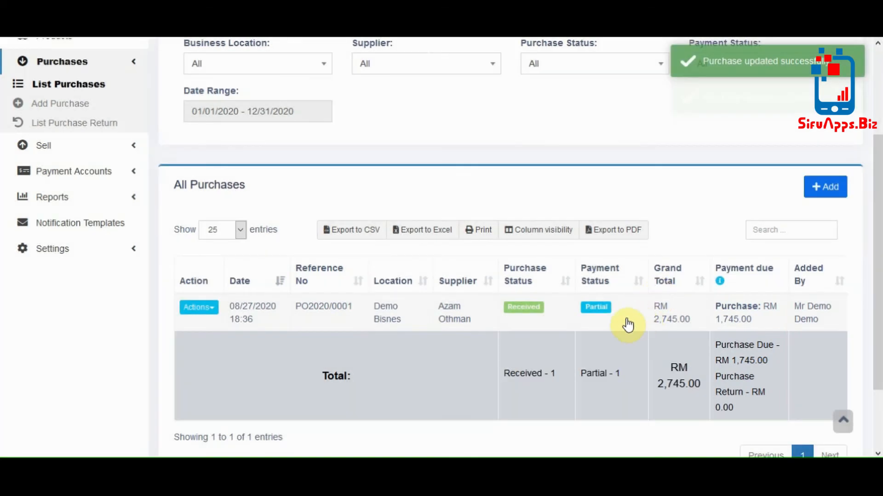
Review the purchase details of the helmet order, including its product lines, payment info and totals, and close them
scroll(650, 295, down, 1)
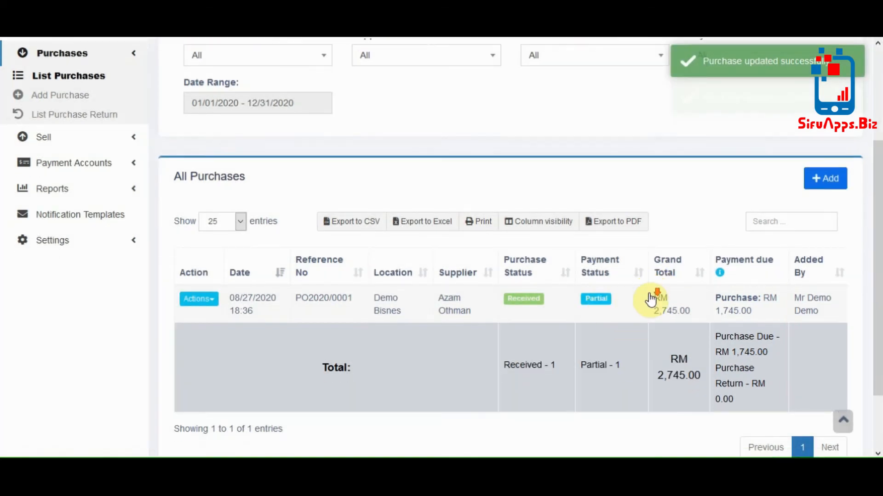
scroll(649, 295, up, 1)
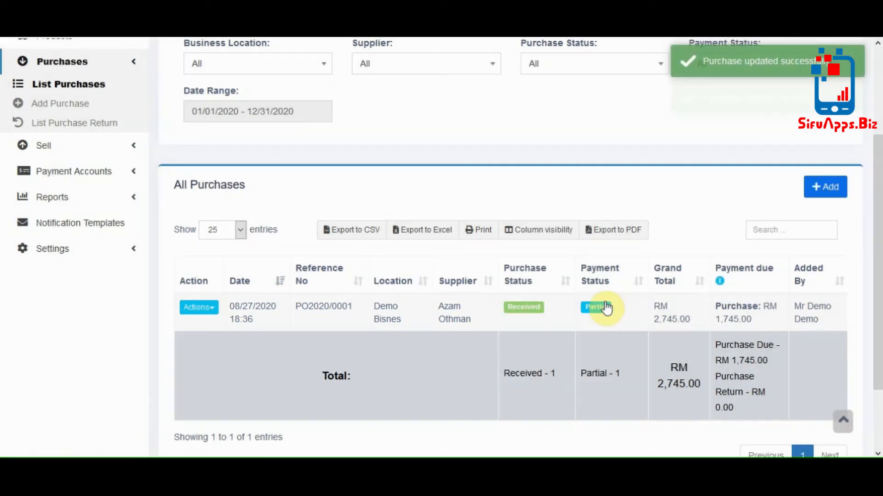
click(605, 307)
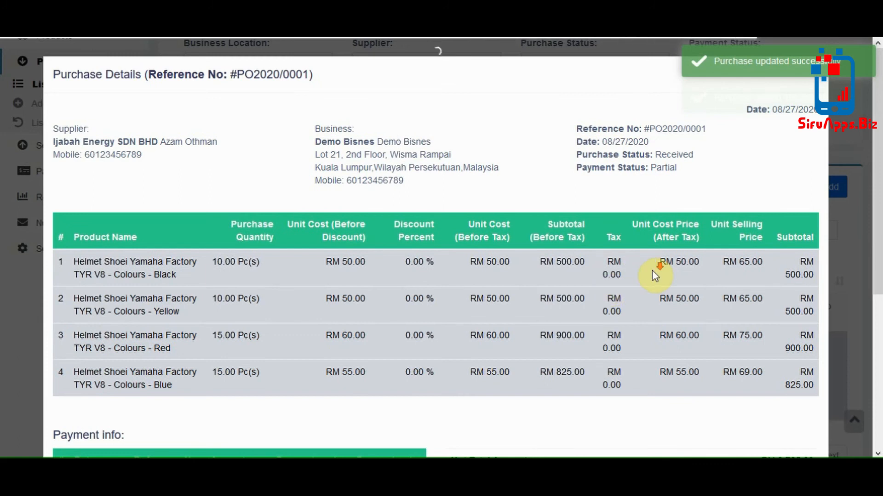
scroll(653, 271, down, 5)
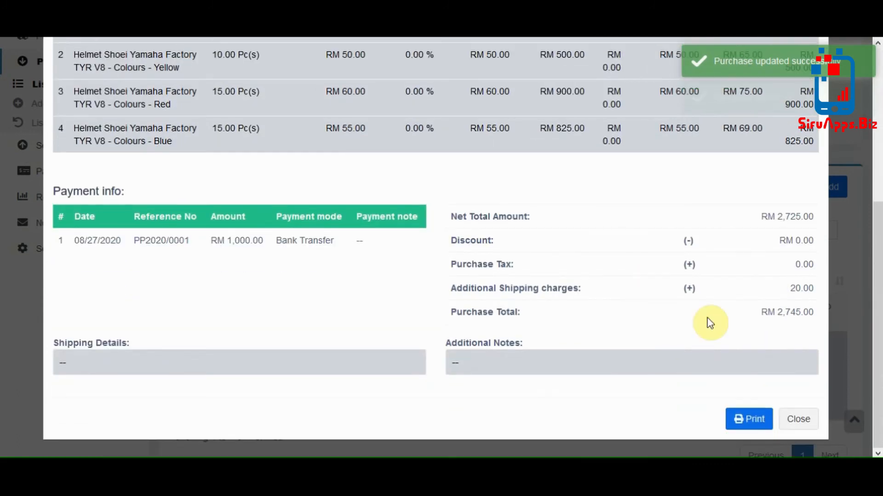
click(798, 419)
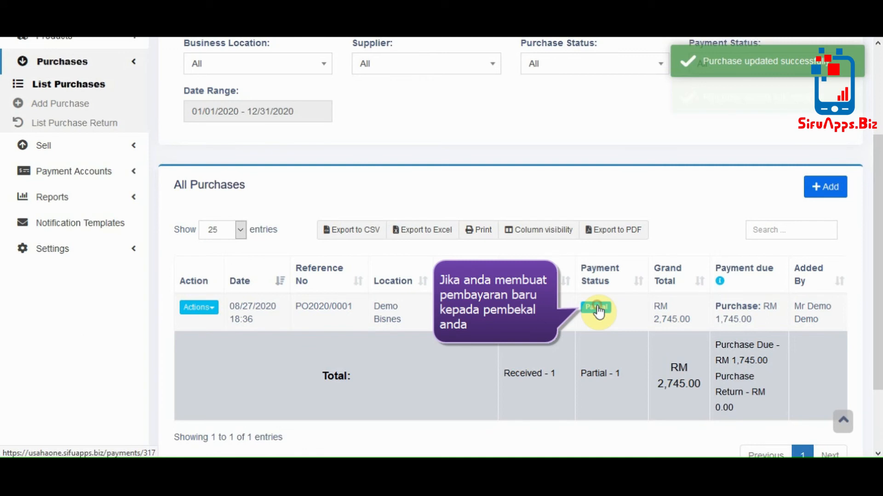
Add a second payment of 1,745.00 to the purchase by Bank Transfer from the Maybank account, and save it
click(597, 311)
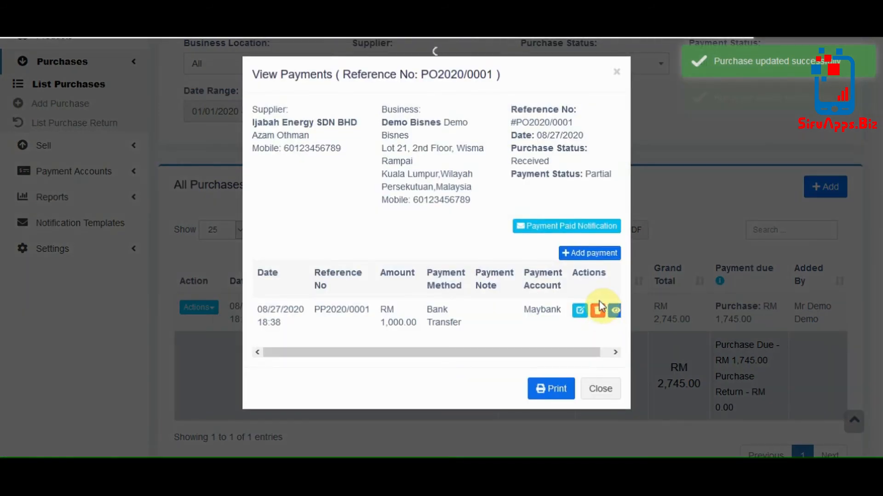
click(584, 254)
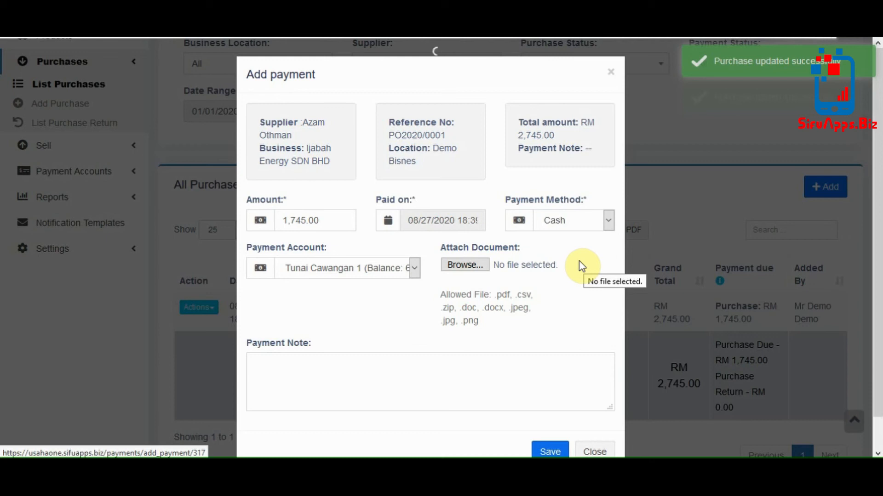
scroll(561, 197, down, 1)
click(561, 197)
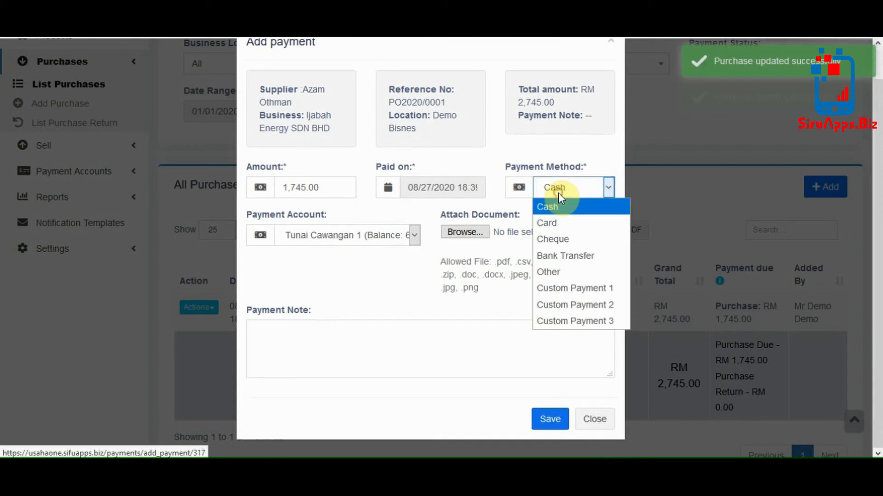
click(564, 254)
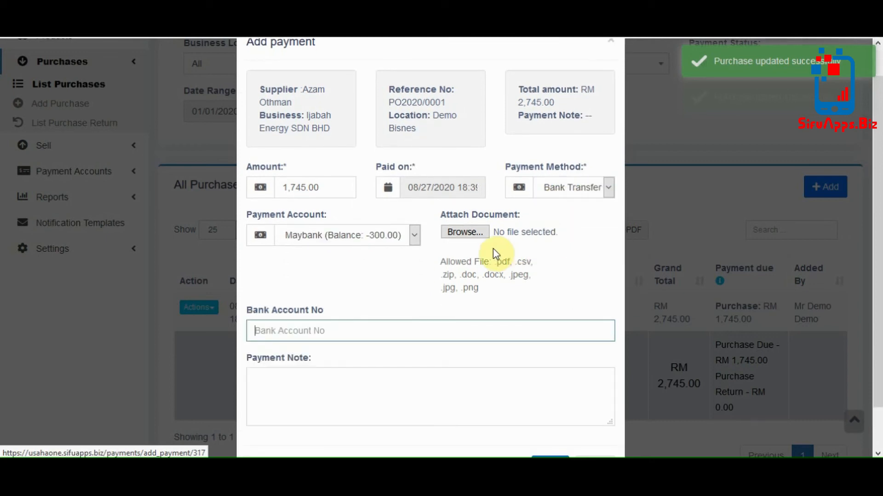
click(386, 236)
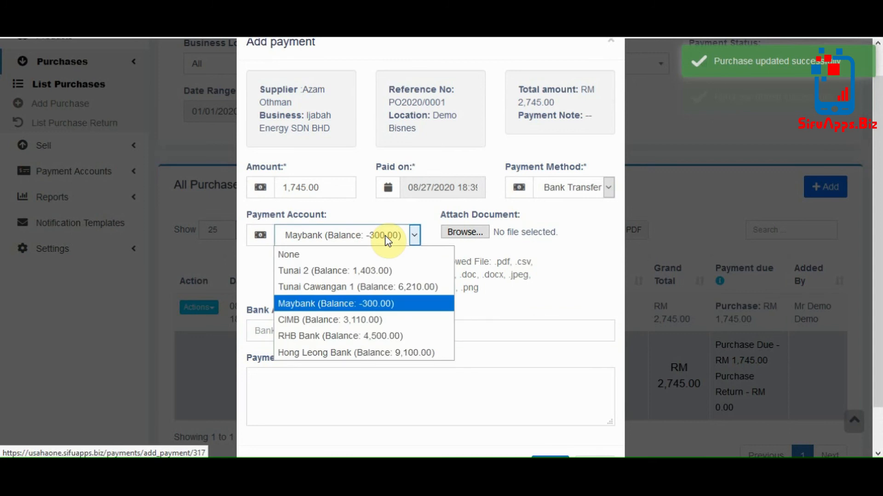
click(386, 237)
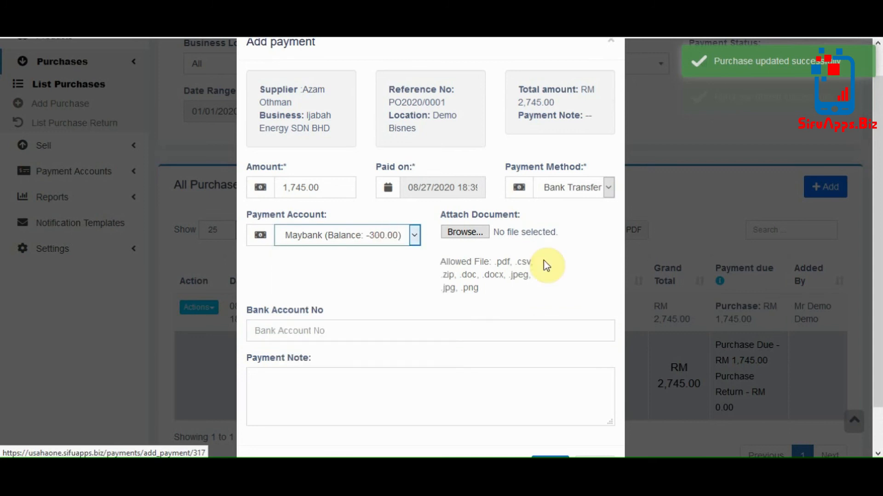
scroll(570, 269, down, 1)
click(554, 419)
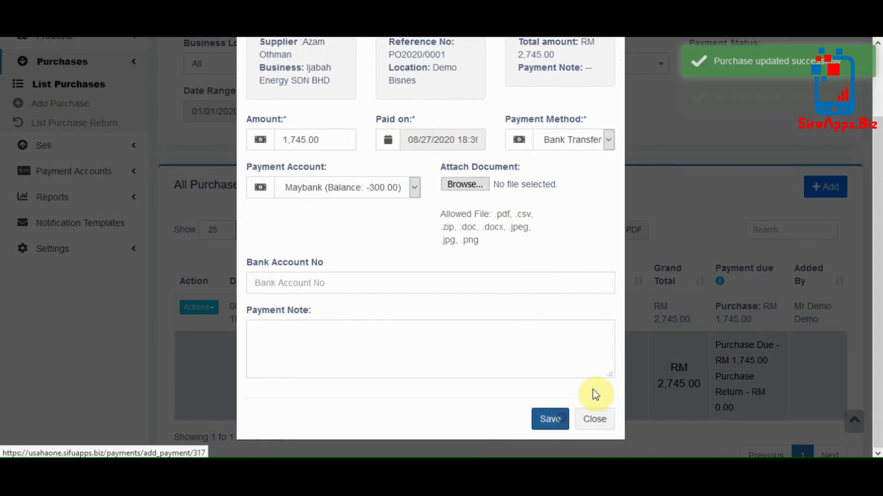
Open the Items Received notification form for the helmet purchase
scroll(648, 338, down, 4)
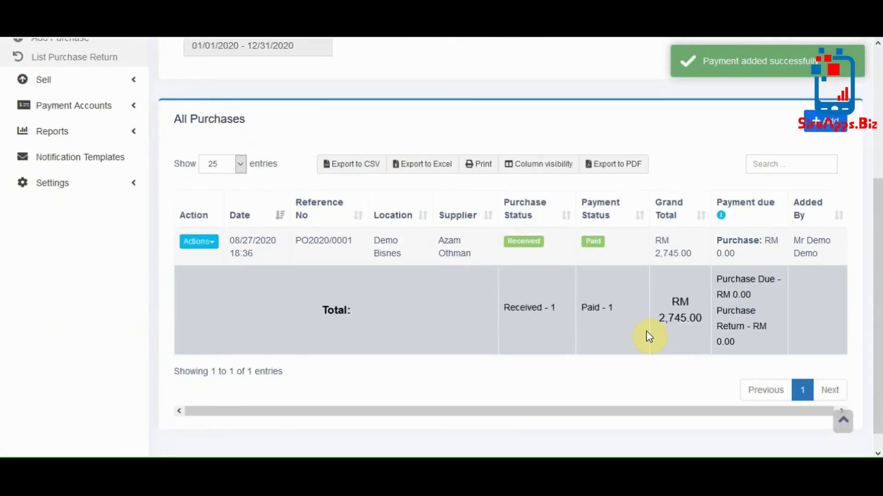
scroll(640, 339, up, 2)
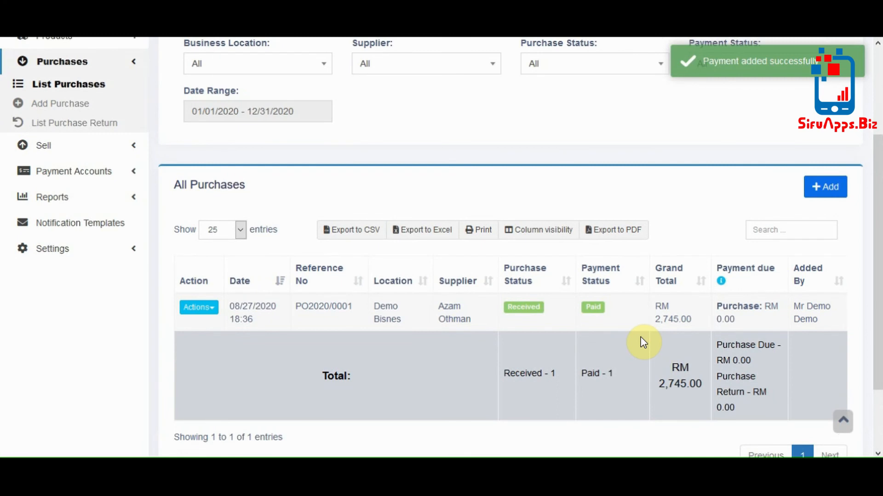
click(210, 308)
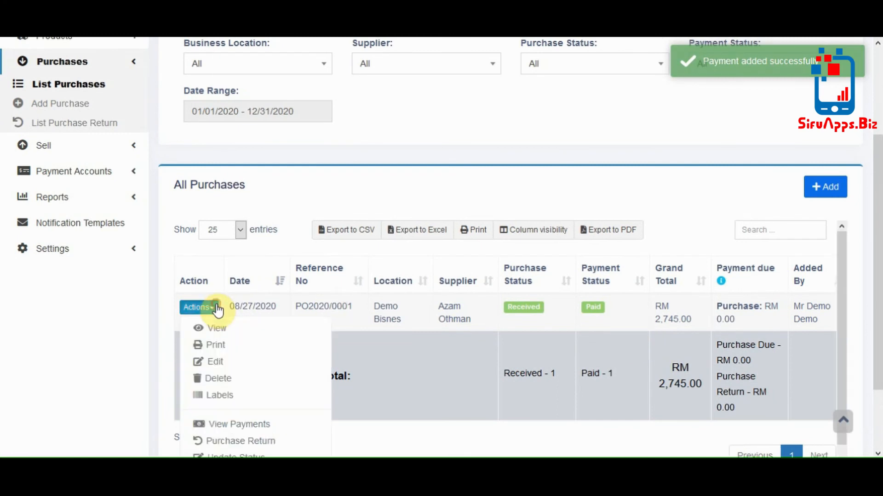
scroll(400, 308, down, 2)
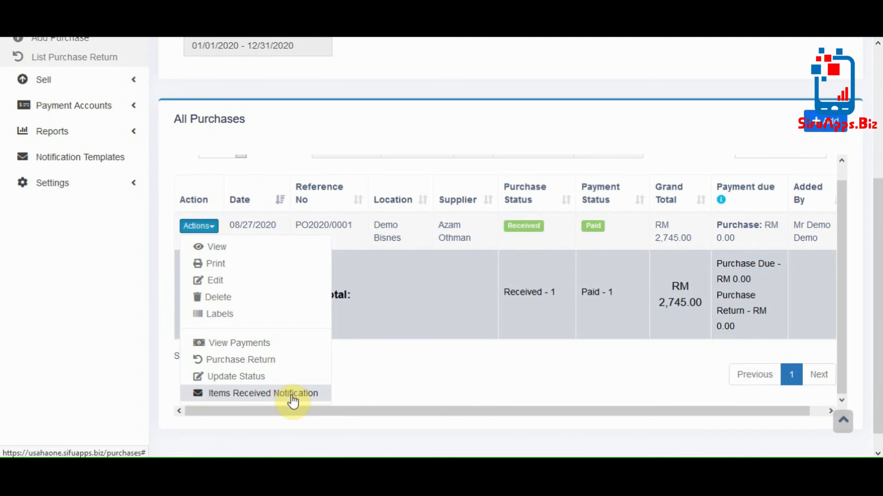
click(293, 396)
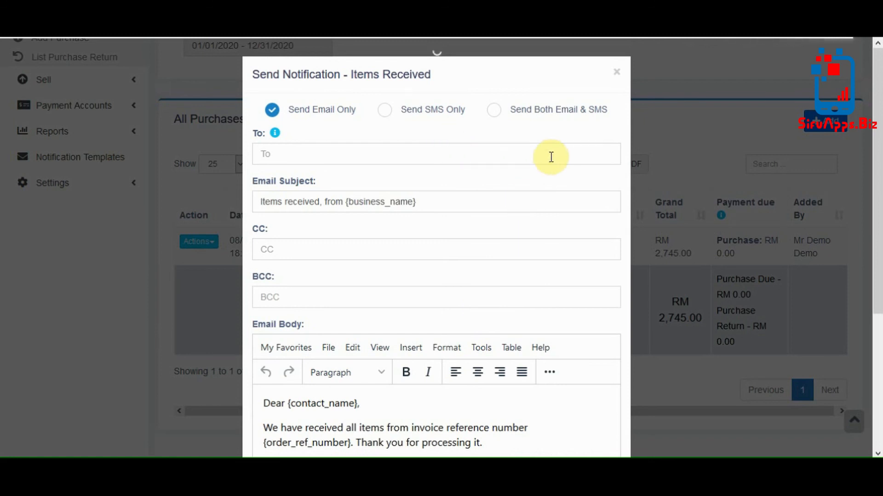
Review the email body and available tags of the Items Received notification, and close the form without sending
scroll(562, 161, down, 1)
scroll(563, 161, down, 3)
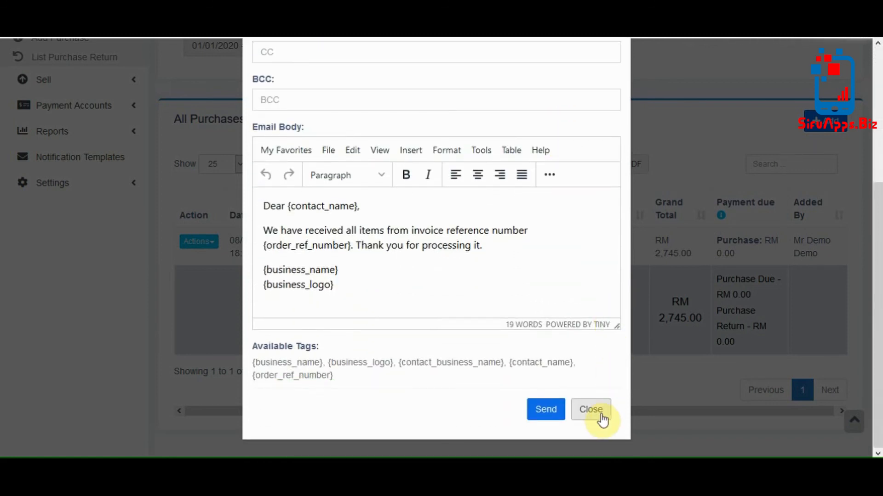
click(598, 410)
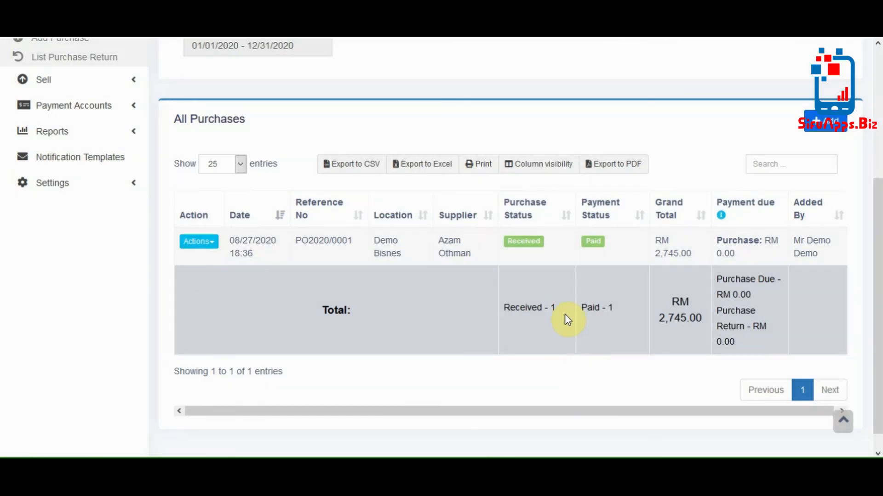
View the payments of the helmet purchase, review its Payment Paid notification form without sending it, and close both
scroll(564, 314, up, 2)
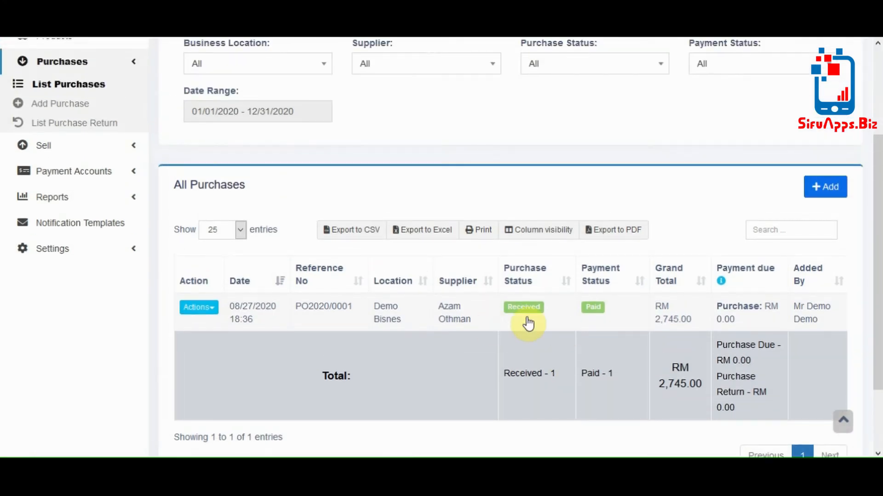
click(593, 309)
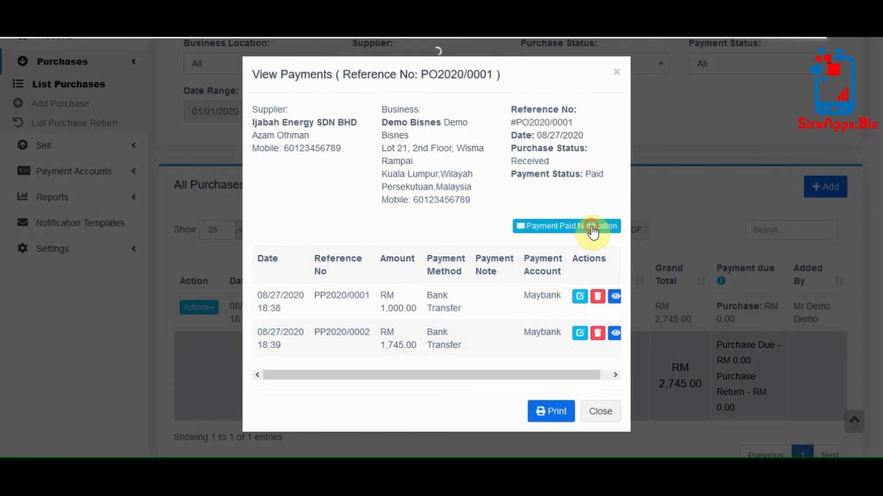
click(593, 230)
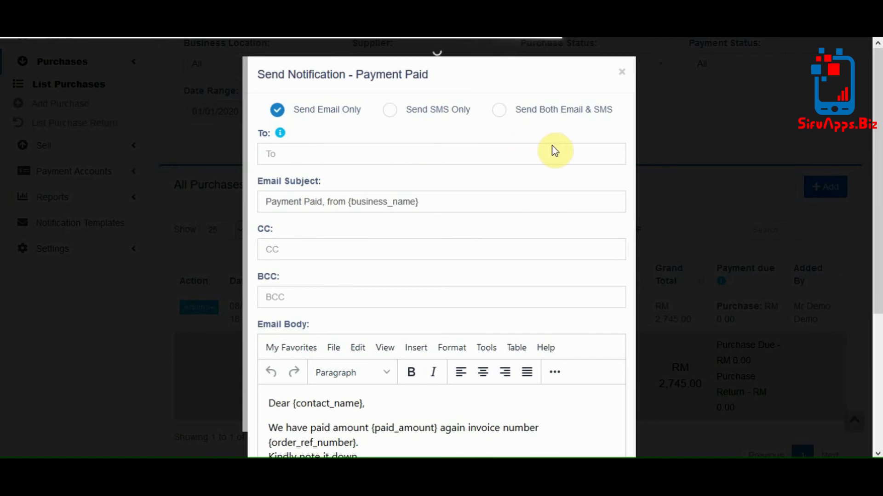
scroll(561, 145, down, 2)
scroll(561, 145, down, 4)
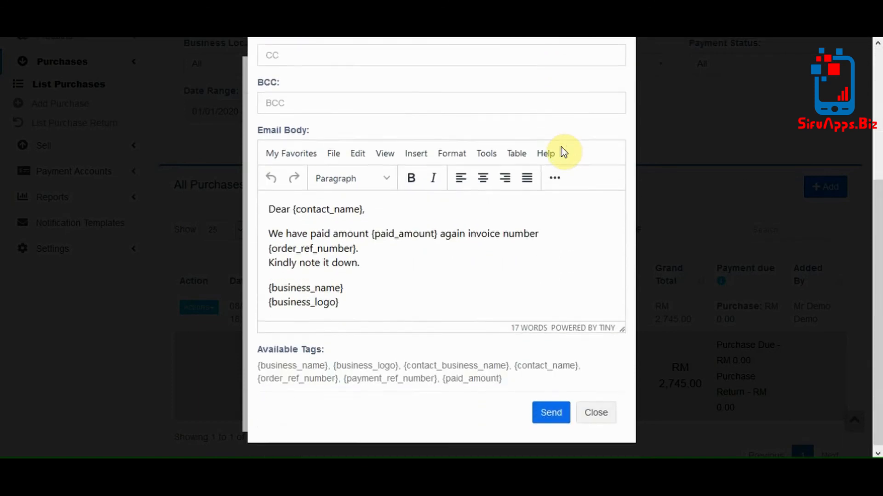
click(603, 420)
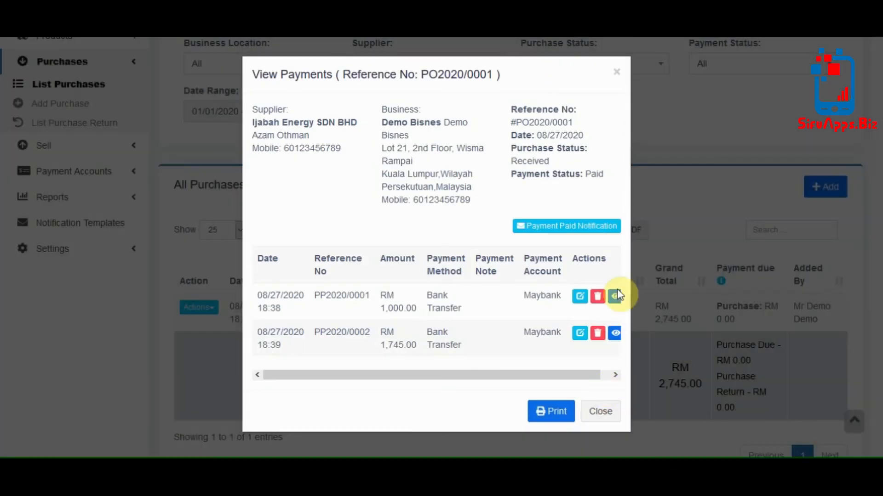
click(600, 413)
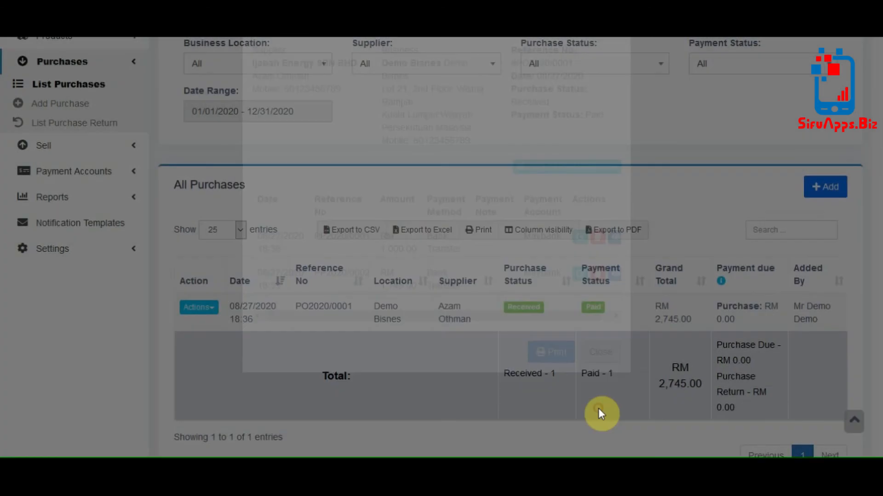
scroll(489, 211, up, 2)
scroll(489, 228, up, 1)
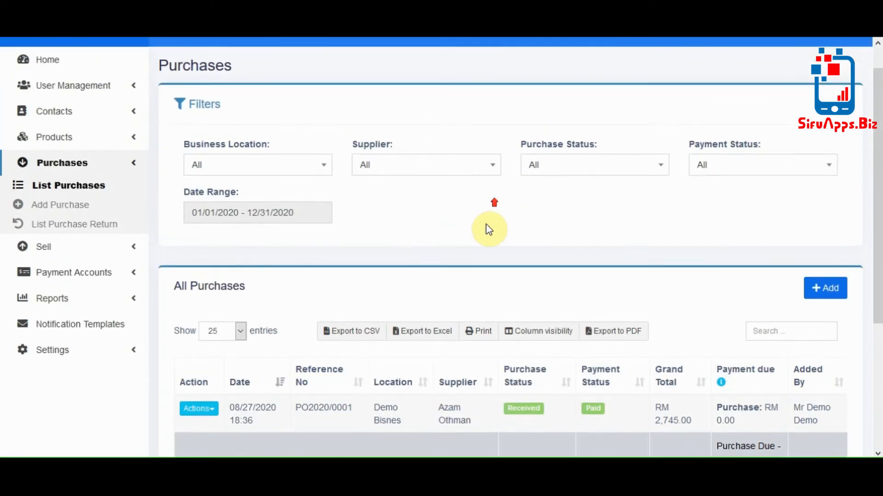